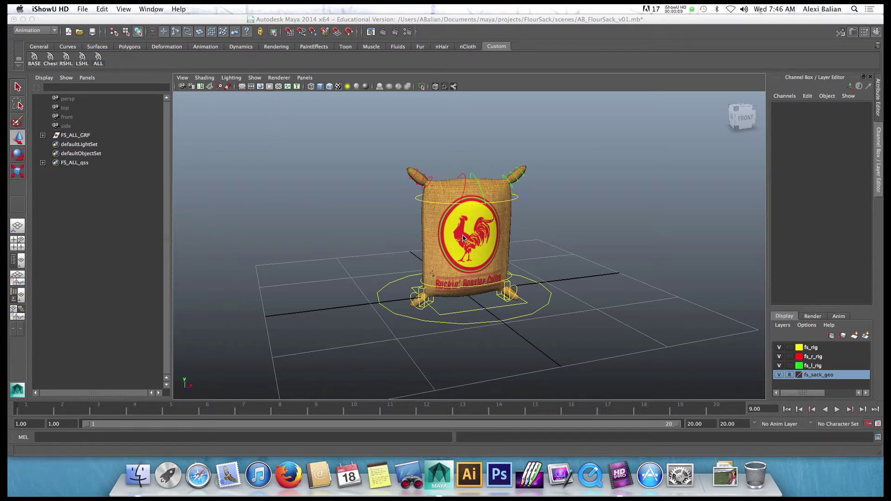
Orbit to a front view of the flour sack and select FS_Chest_Ctrl.
alt+drag(368, 254, 386, 256)
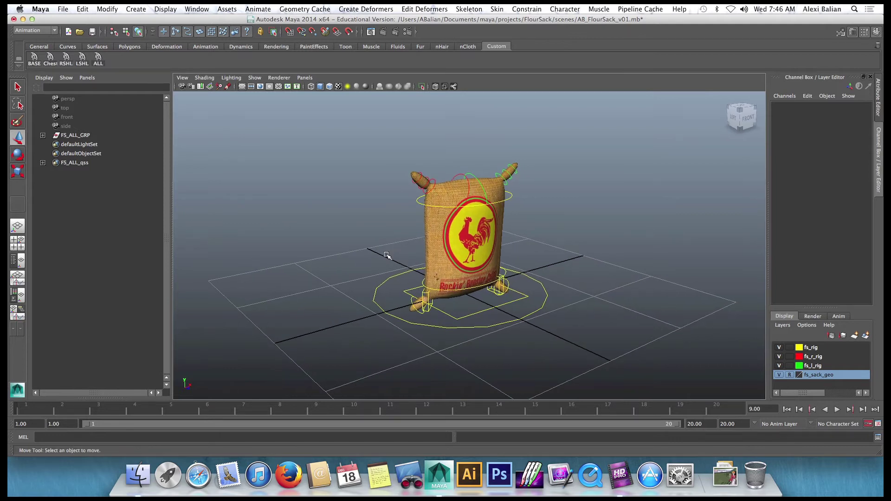
scroll(424, 258, up, 5)
scroll(424, 264, down, 7)
scroll(426, 266, up, 5)
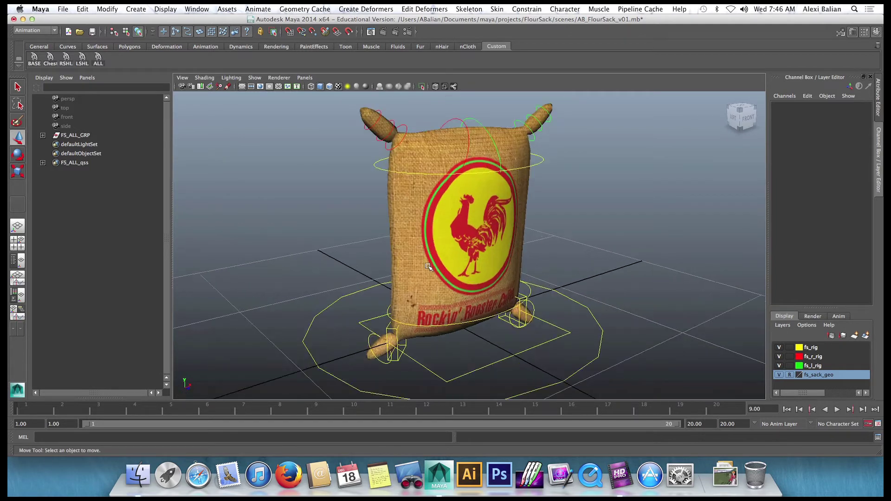
scroll(428, 266, down, 2)
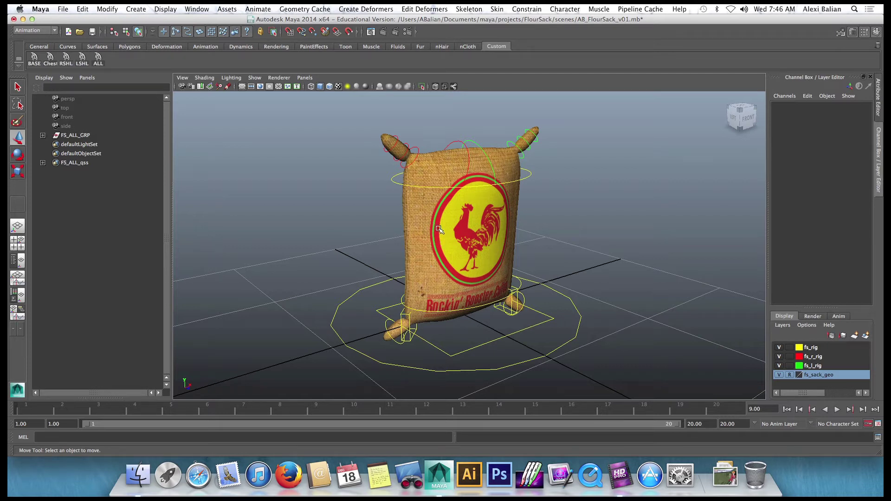
alt+drag(446, 225, 466, 249)
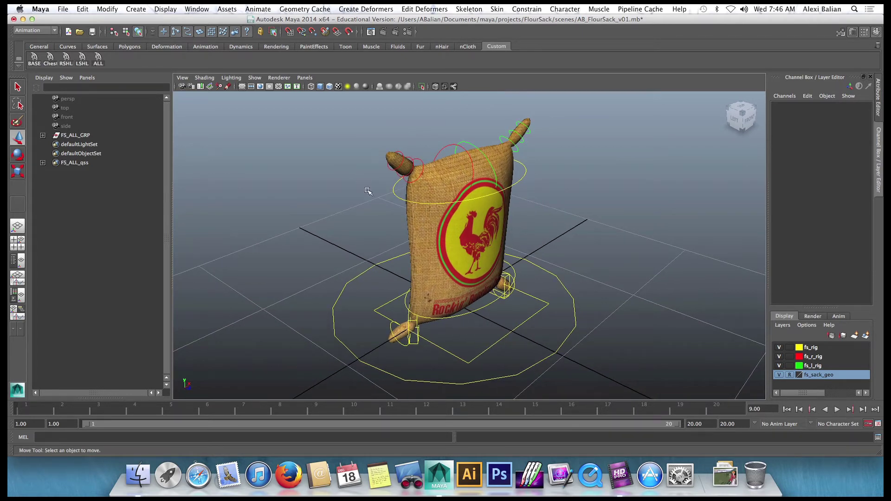
mouse_move(440, 202)
alt+mouse_down()
mouse_move(424, 188)
mouse_move(443, 208)
alt+mouse_up()
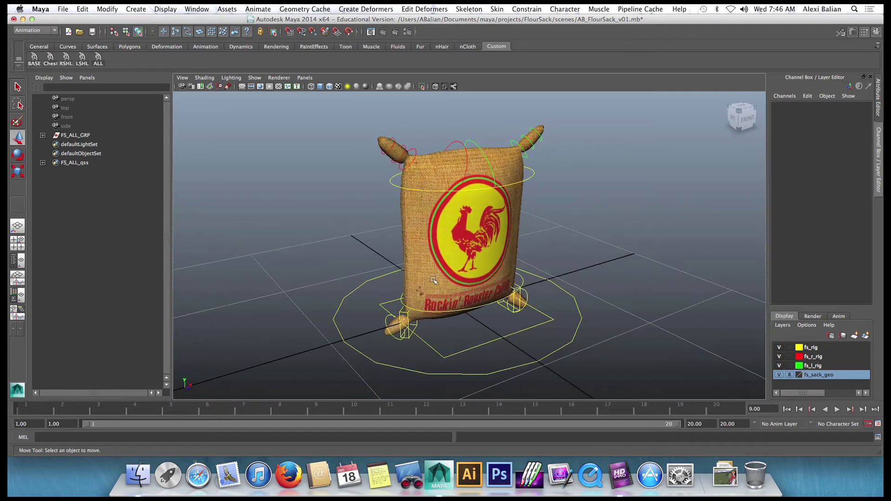
click(464, 351)
click(450, 190)
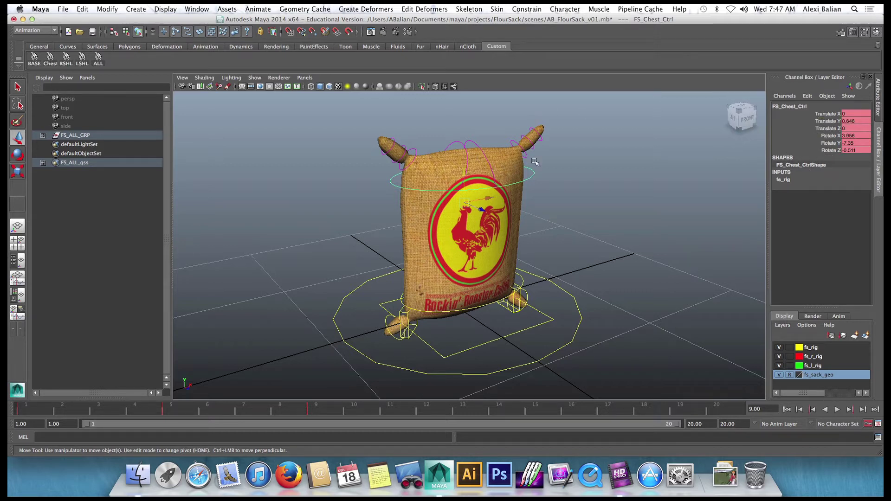
Lower FS_Chest_Ctrl to about Translate Y -7.8, undoing an upward overshoot.
key(e)
key(w)
drag(464, 171, 464, 223)
alt+drag(370, 248, 391, 244)
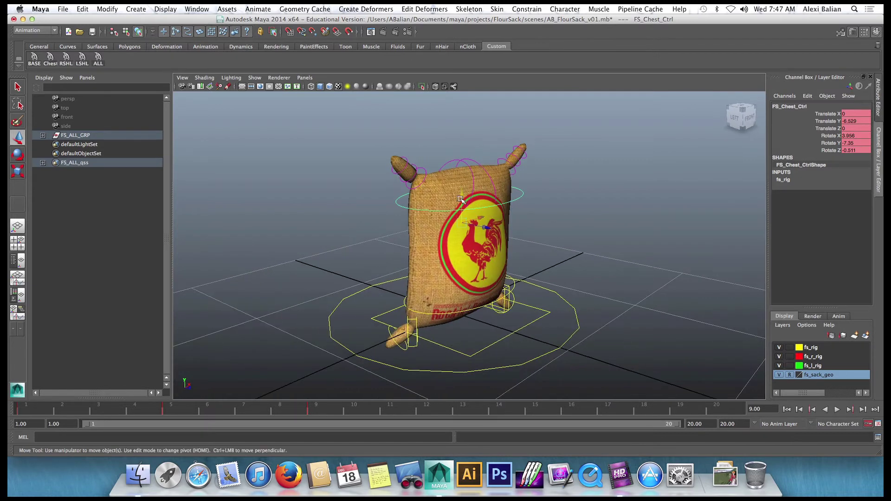
mouse_move(461, 199)
mouse_down()
mouse_move(462, 174)
mouse_move(461, 190)
mouse_up()
key(z)
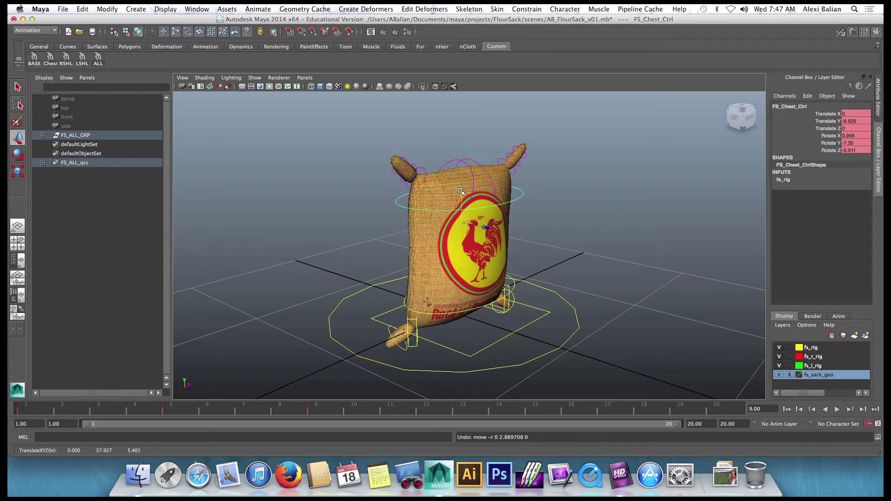
Tilt the chest control forward to Rotate X about 15.3 and return to a front view.
key(e)
drag(486, 196, 461, 200)
key(w)
alt+drag(443, 239, 400, 217)
Rotate FS_R_Shoulder to about X -25.1, Y 20.0, Z -16.9, then deselect it.
click(464, 169)
click(465, 167)
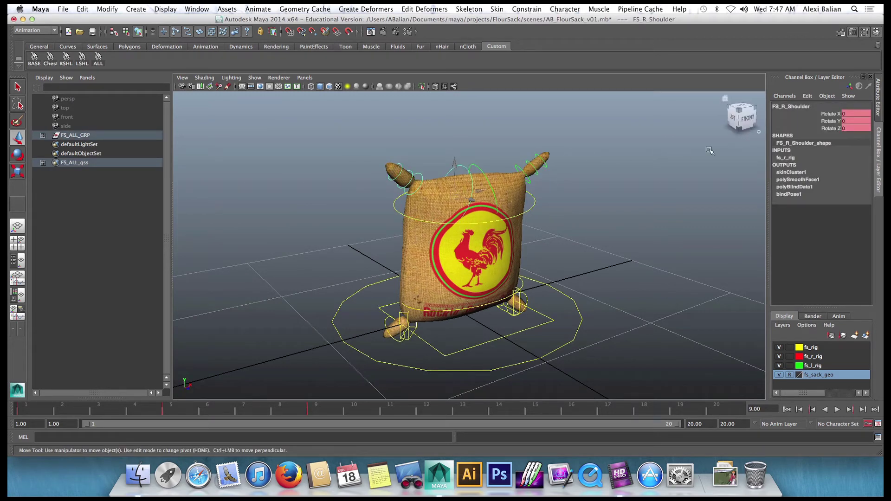
key(e)
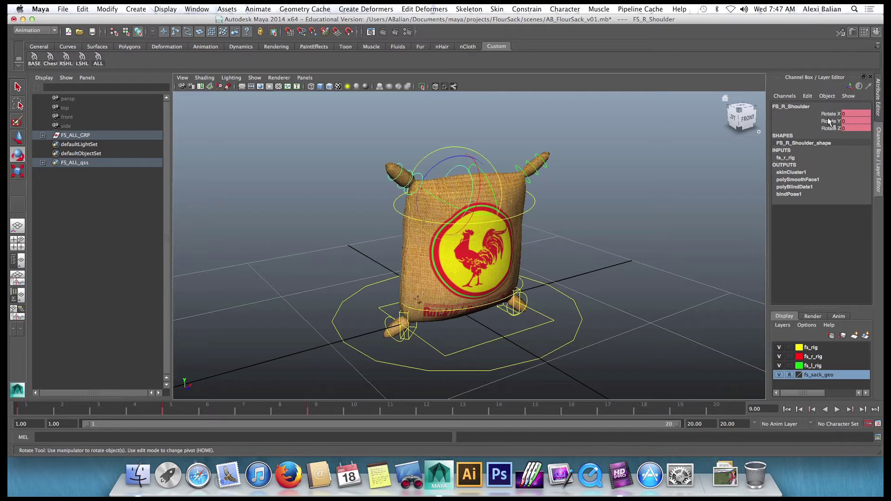
drag(448, 162, 474, 191)
key(z)
key(z)
key(z)
key(z)
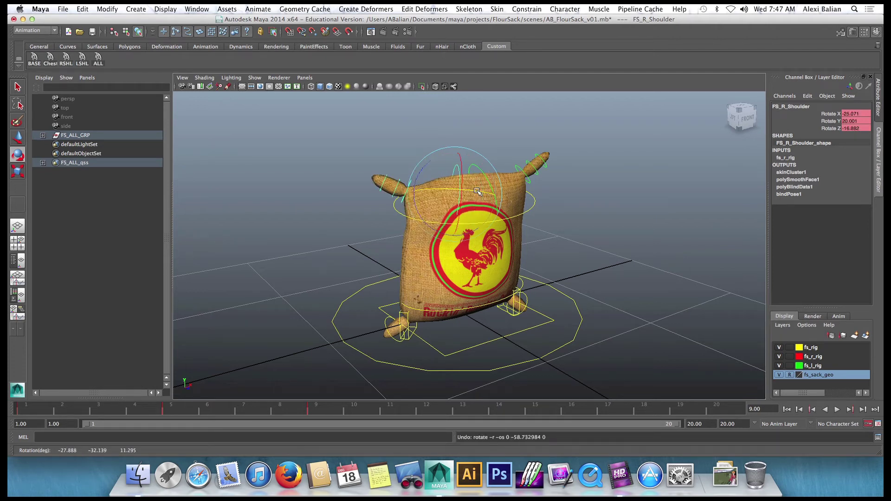
click(330, 231)
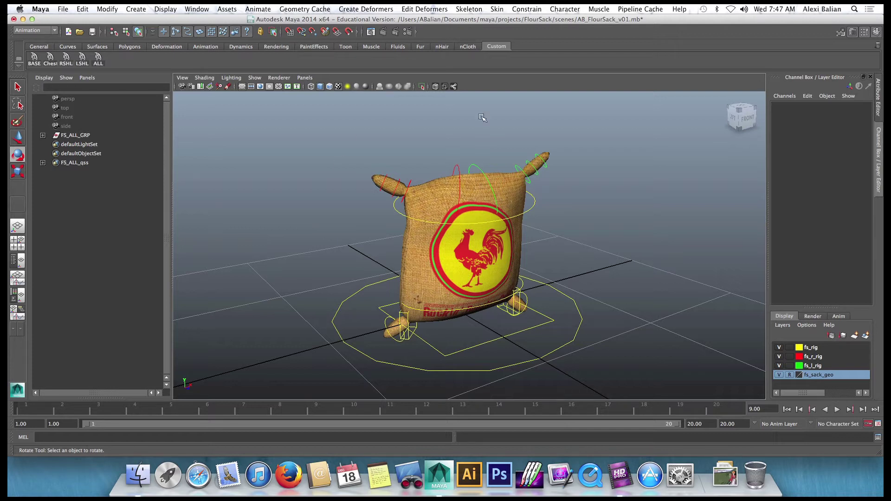
Test-slide FS_Main_Ctrl along Z, then undo back to the upright sack.
click(484, 344)
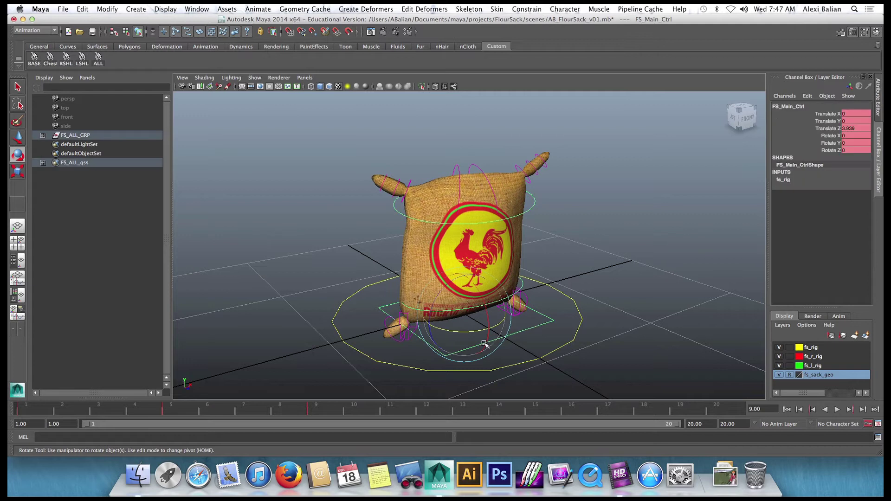
key(w)
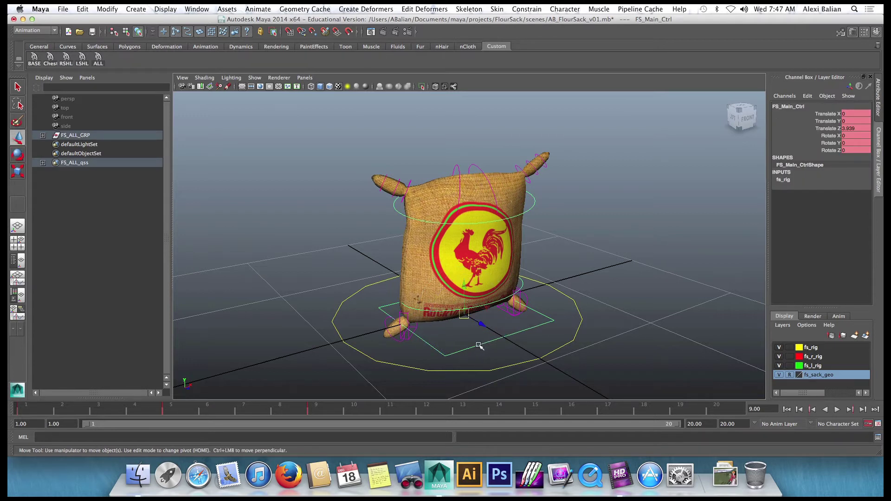
alt+drag(463, 342, 477, 342)
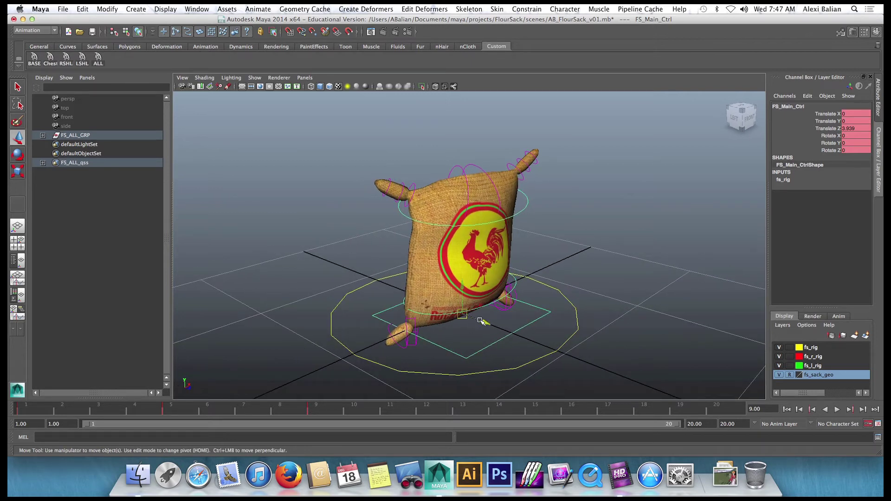
drag(482, 321, 403, 304)
key(z)
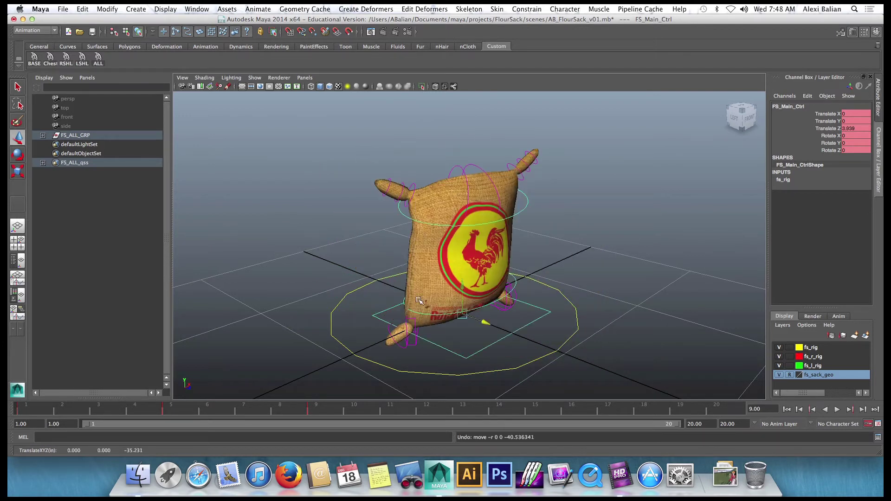
key(z)
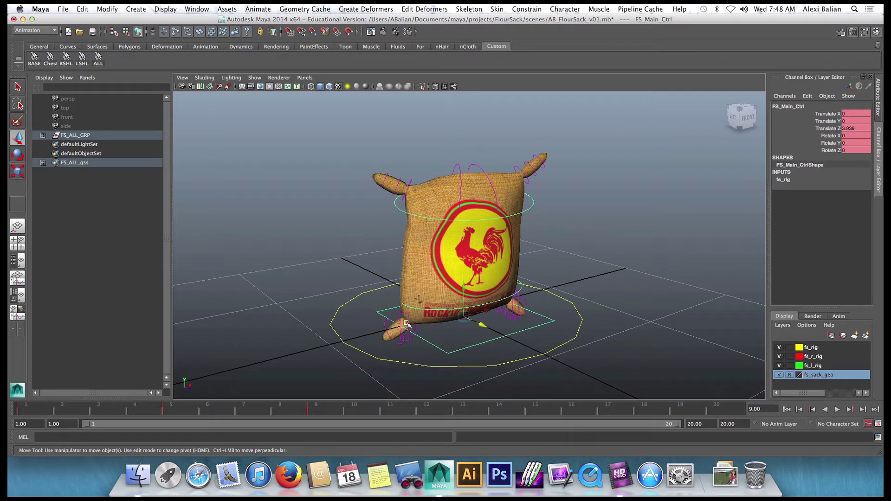
Try sliding the right leg control sideways, then undo the move.
click(406, 325)
drag(424, 329, 406, 321)
key(ctrl+z)
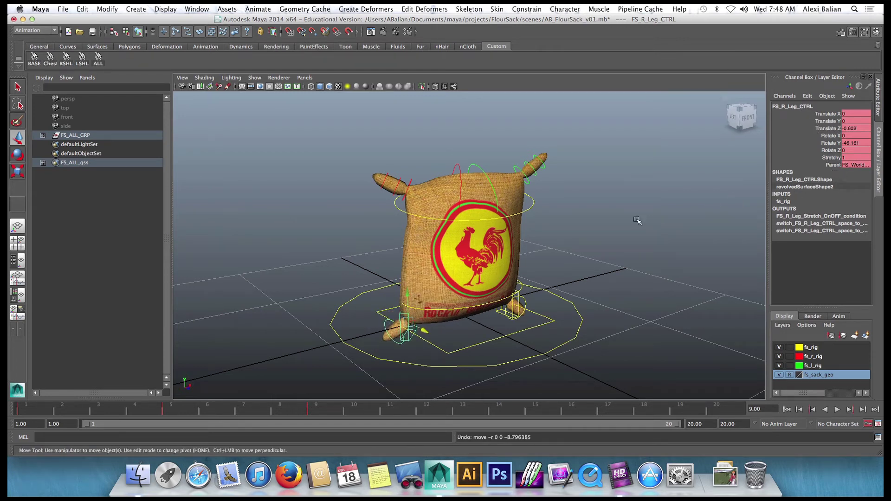
click(482, 343)
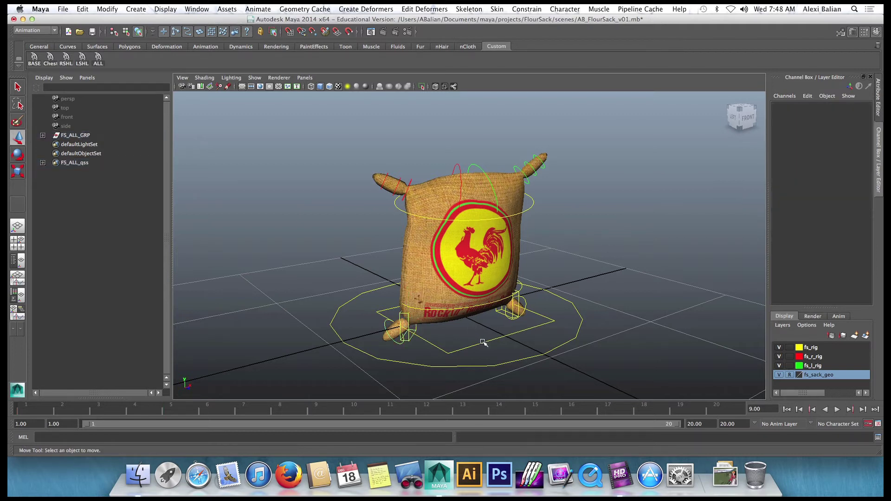
click(483, 342)
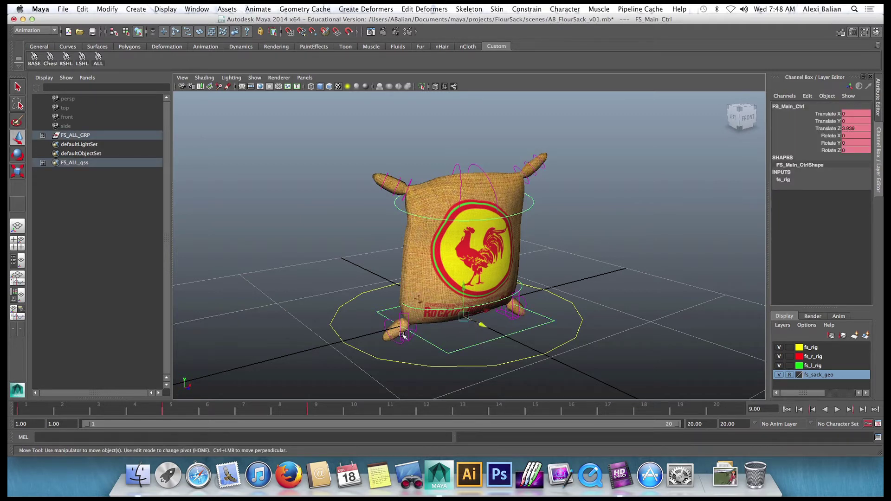
click(407, 322)
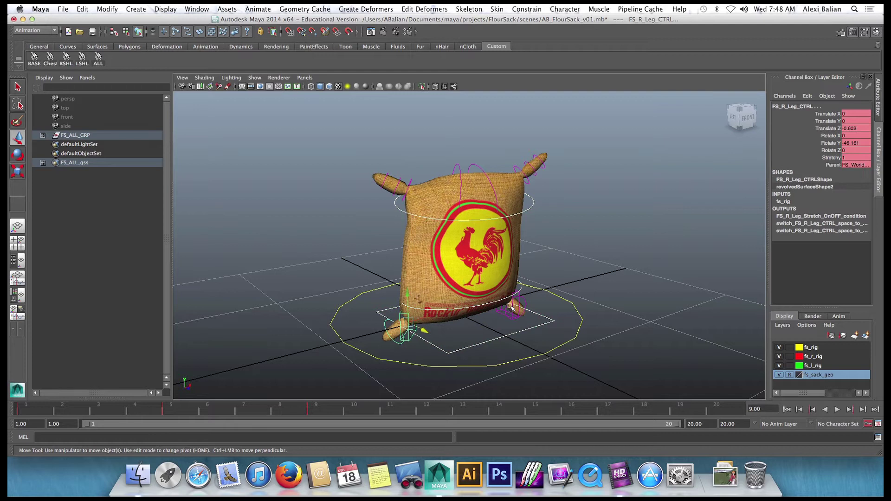
Push FS_L_Leg_CTRL forward to Translate Z about 7.6, undoing a test lift.
click(514, 304)
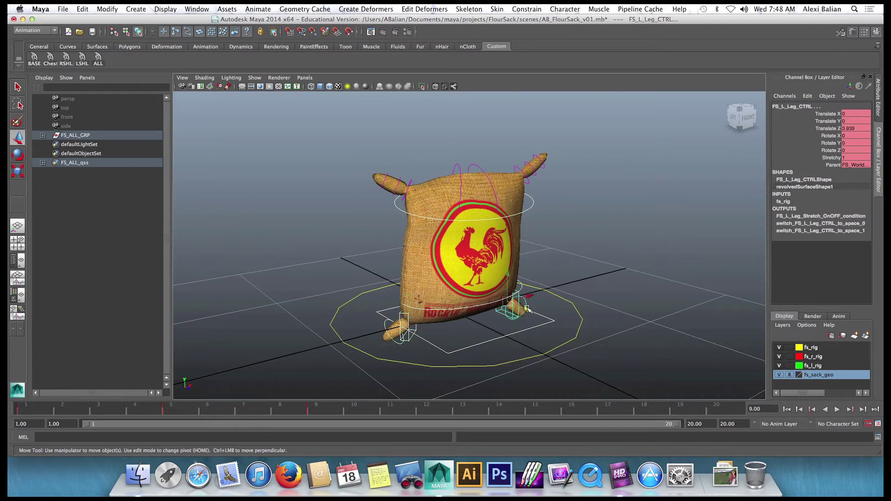
drag(530, 309, 523, 331)
mouse_move(510, 288)
mouse_down()
mouse_move(512, 211)
mouse_move(495, 285)
mouse_up()
key(z)
key(z)
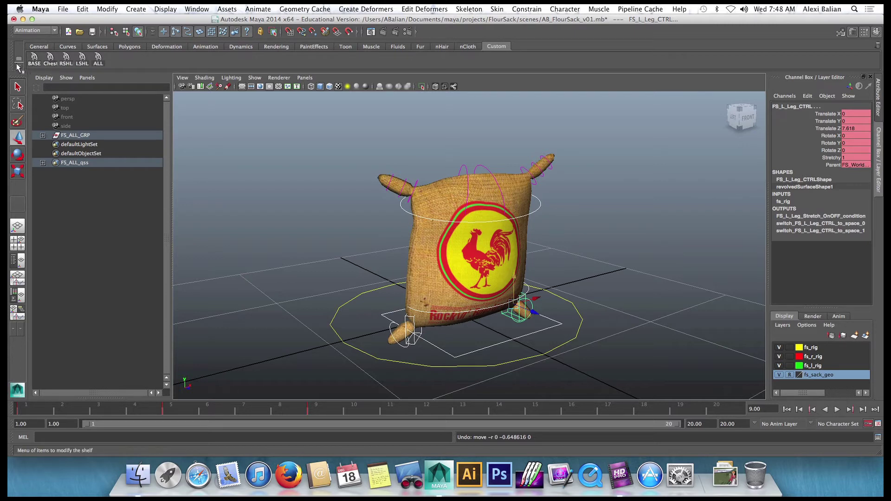
Create a new shelf named FlourSack from the shelf menu, then deselect.
click(19, 68)
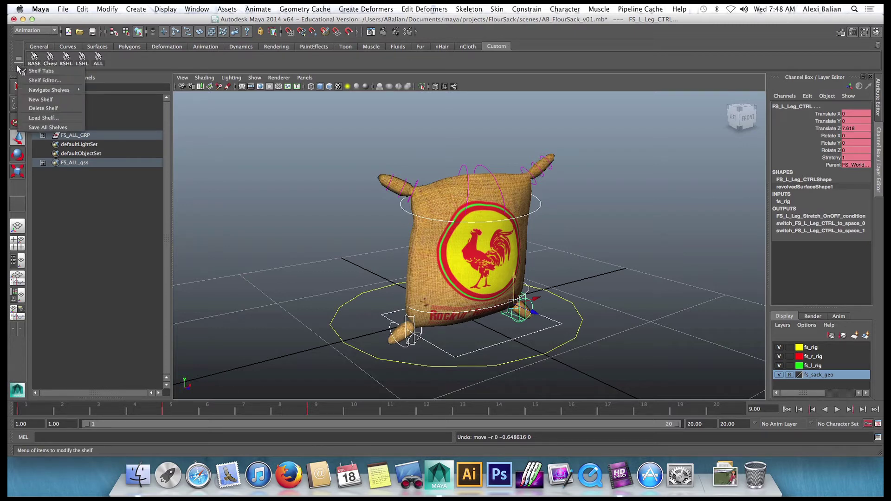
click(41, 100)
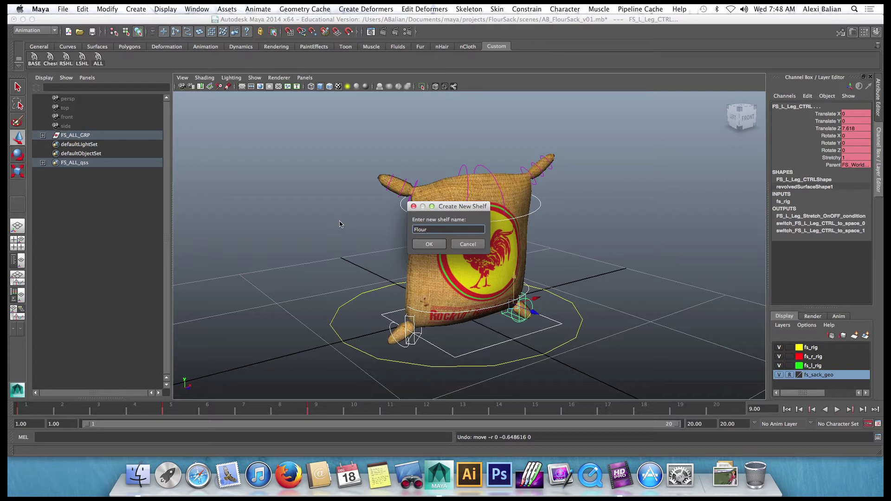
key(Return)
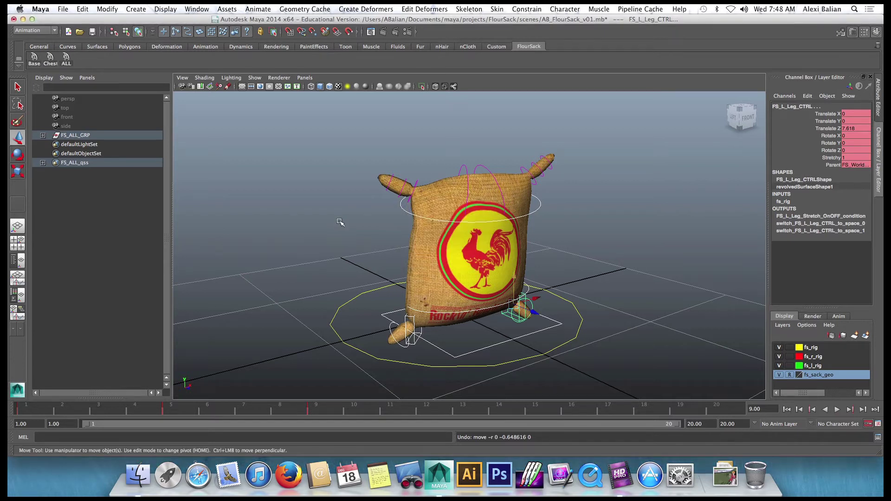
click(289, 243)
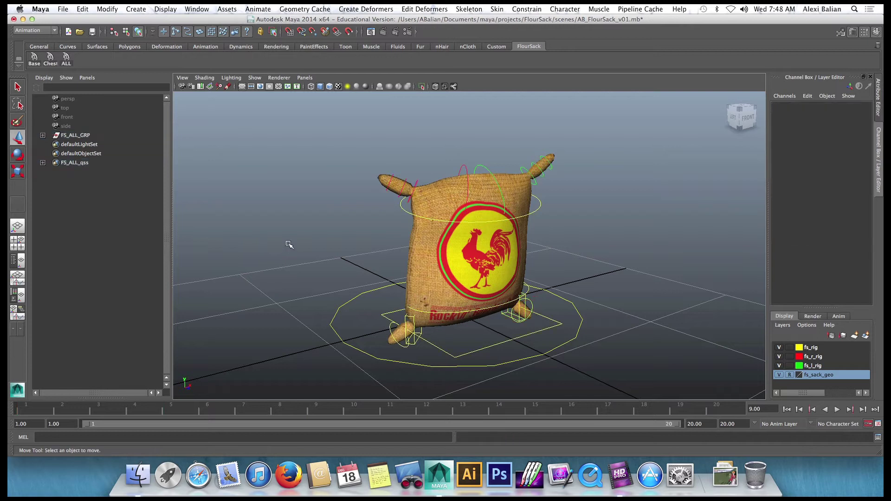
Open the Script Editor, clear its history, and move the window aside.
click(877, 438)
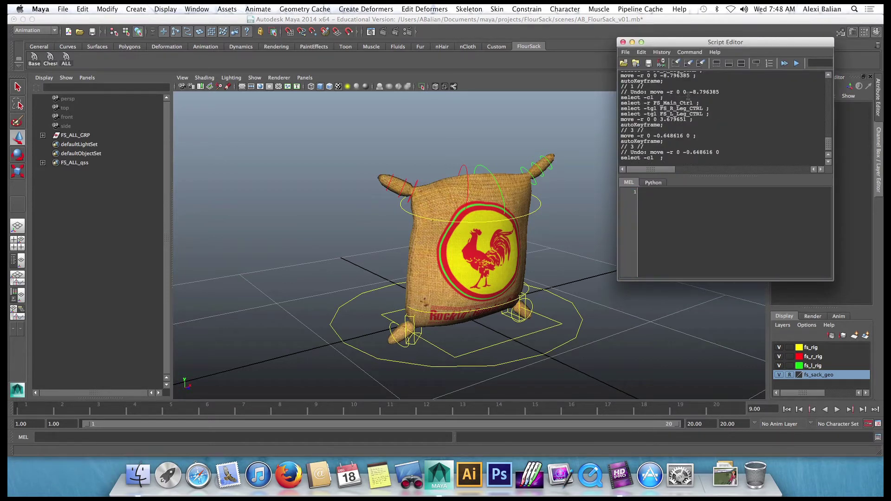
click(676, 63)
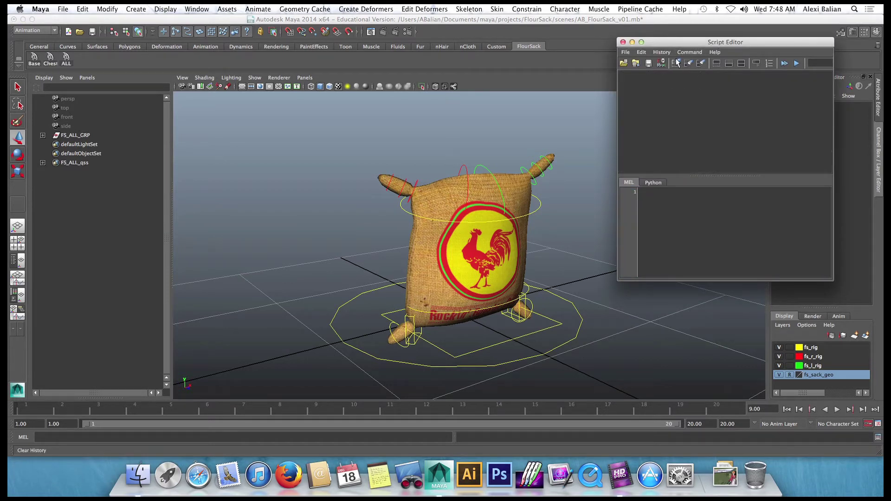
drag(656, 43, 673, 99)
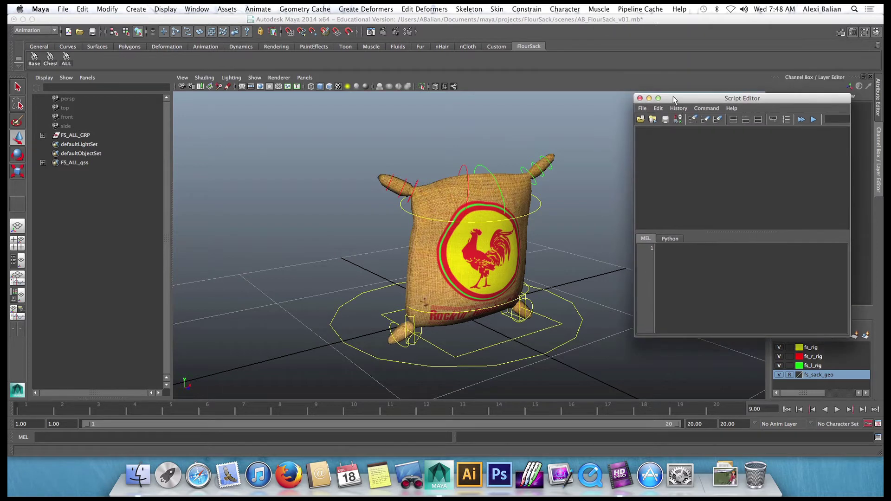
Select FS_Main_Ctrl, FS_R_Leg_CTRL and FS_L_Leg_CTRL and highlight their three select commands.
click(515, 340)
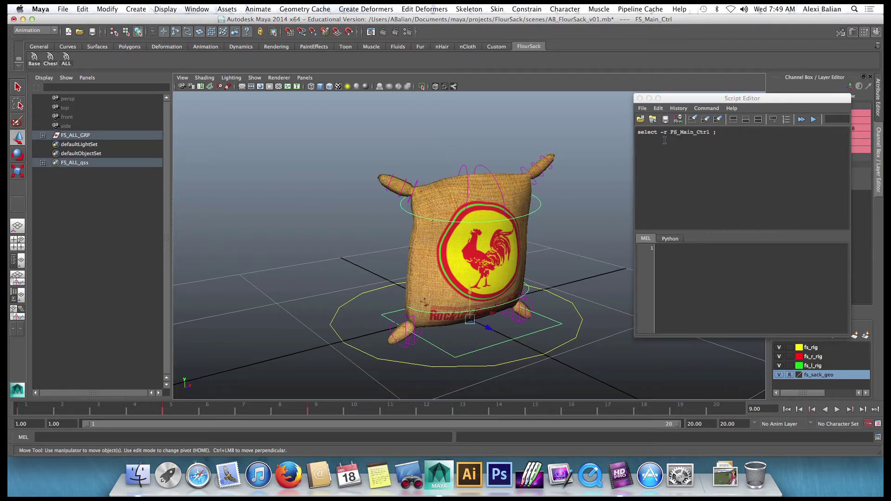
shift+click(414, 321)
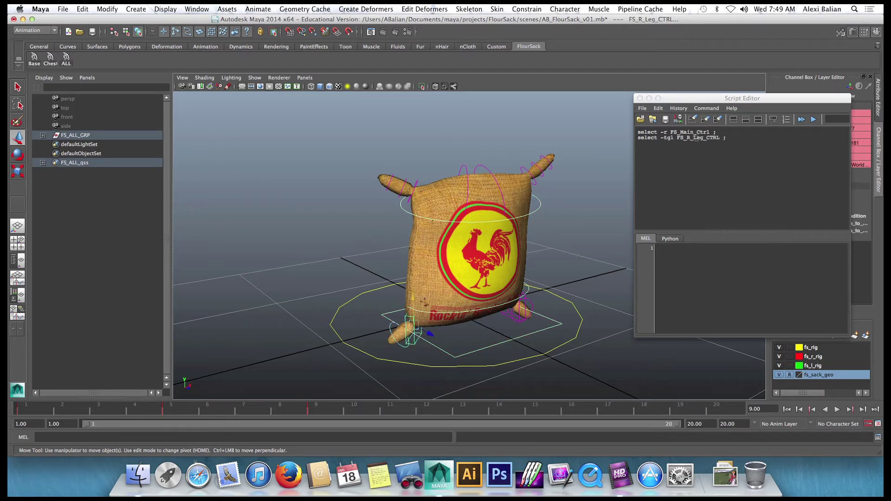
shift+click(520, 304)
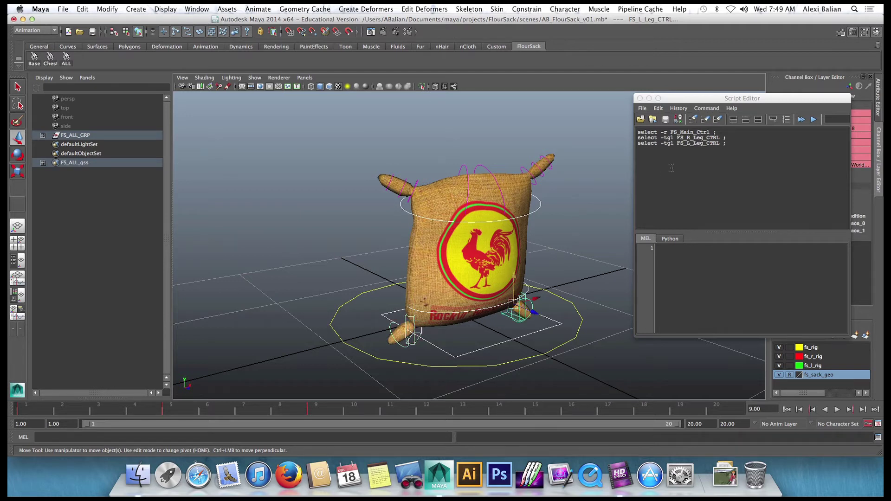
drag(743, 142, 608, 133)
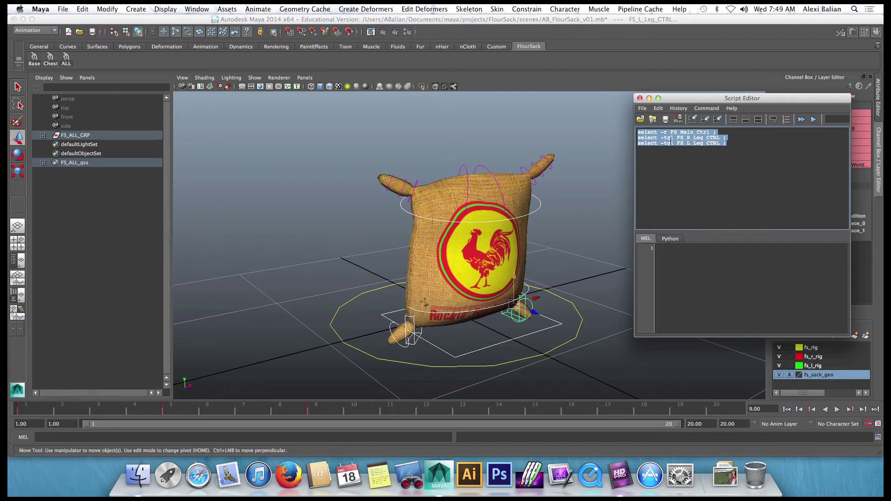
drag(671, 134, 669, 173)
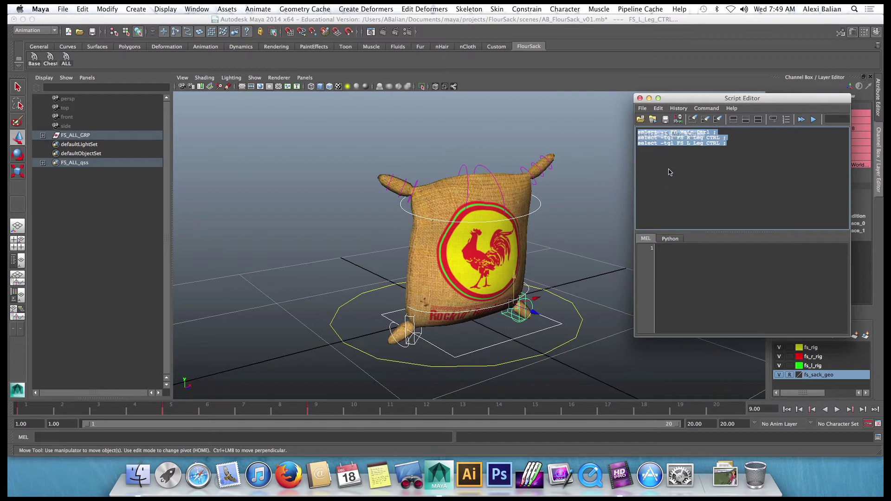
Delete the old Chest and Base buttons and save the three select commands as a MEL shelf button.
right_click(66, 59)
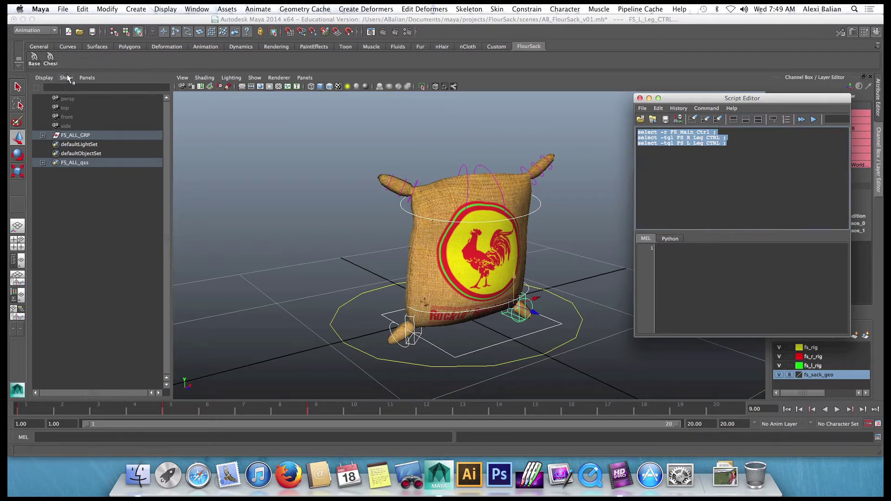
right_click(50, 57)
click(70, 89)
right_click(34, 57)
click(39, 90)
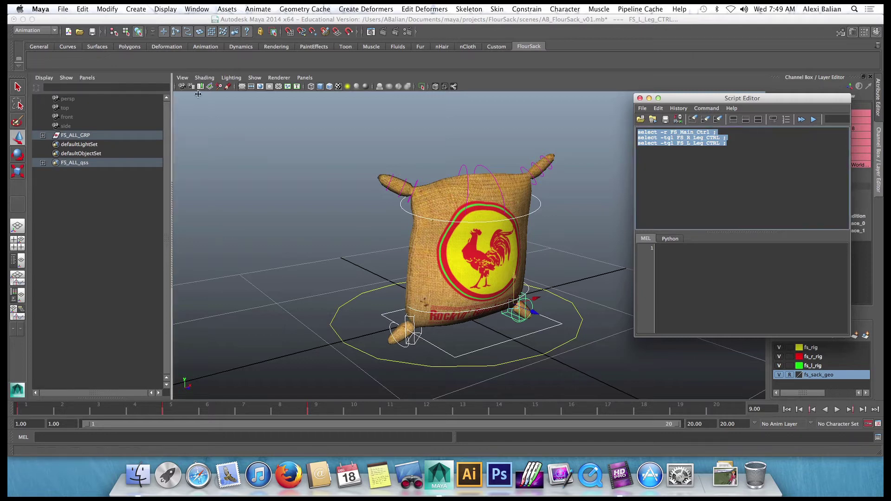
middle_drag(679, 139, 68, 59)
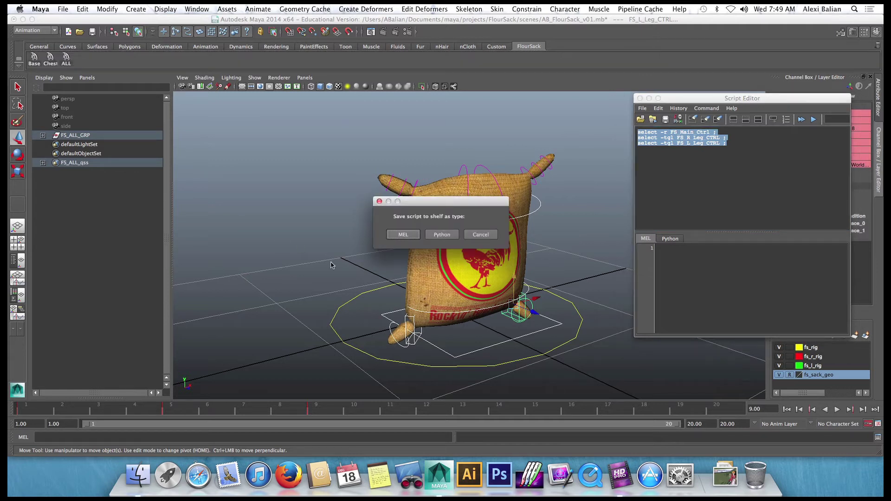
click(403, 235)
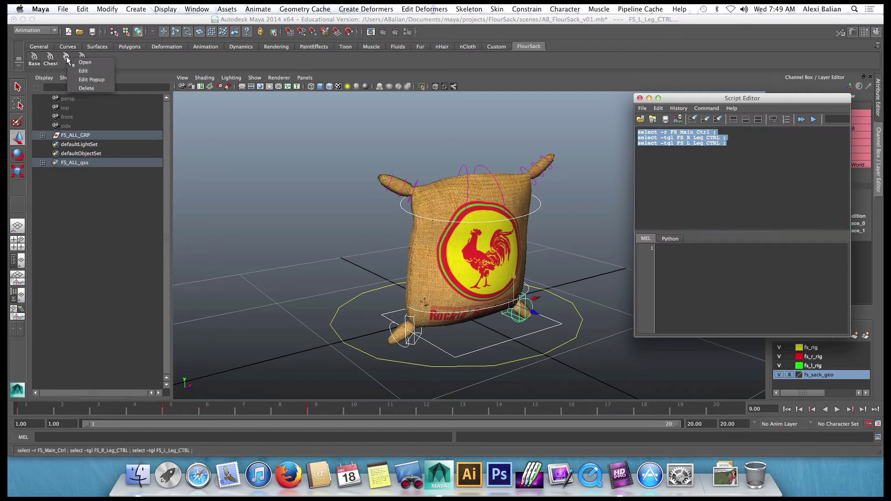
Label the new shelf button Move and save all shelves.
click(80, 70)
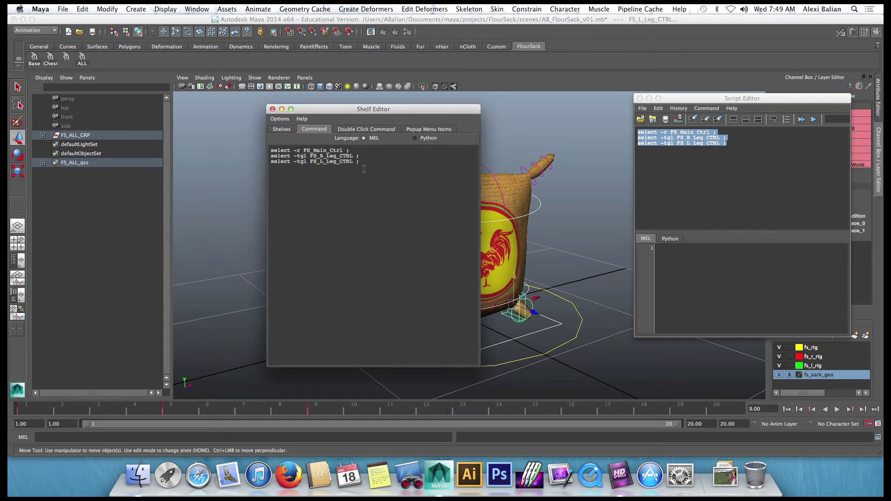
click(278, 130)
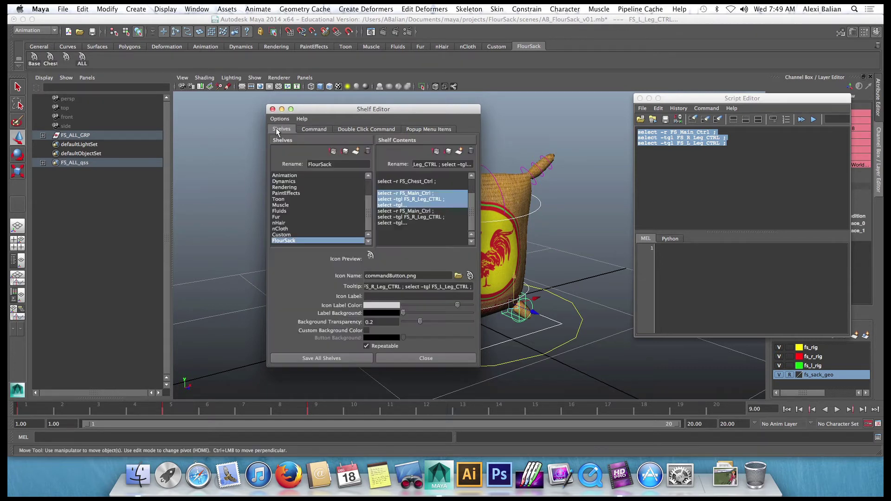
click(371, 296)
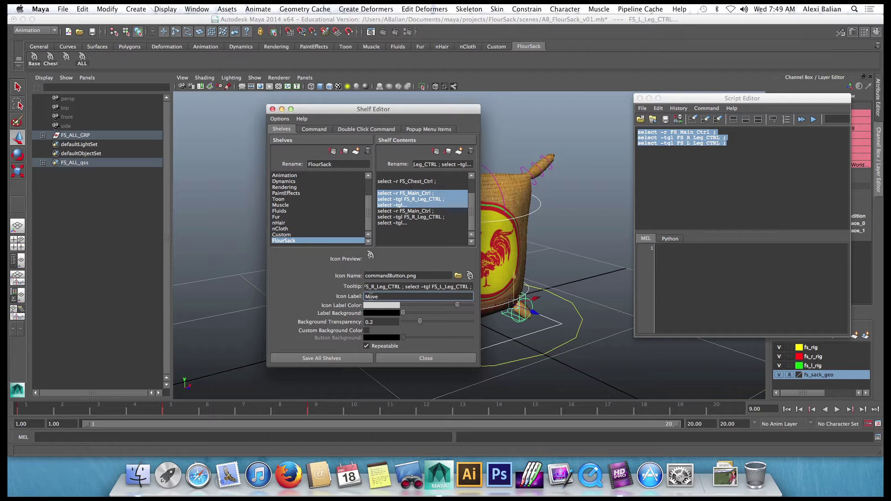
key(Return)
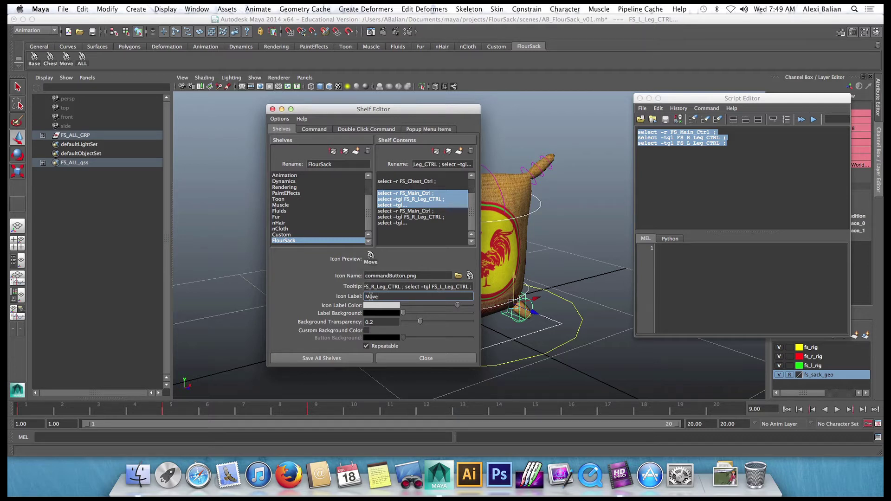
click(341, 358)
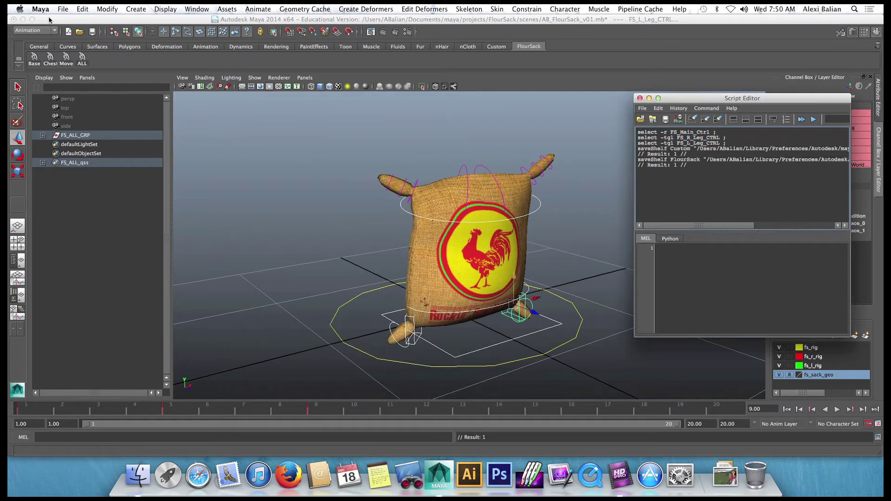
Delete the ALL, Chest and Base shelf buttons, then clear the selection and script history.
right_click(84, 59)
click(95, 93)
right_click(50, 58)
click(60, 91)
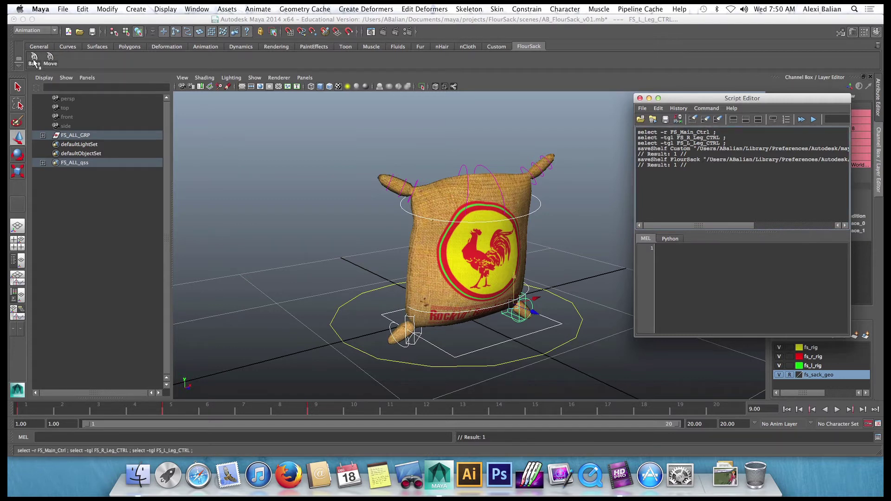
right_click(34, 63)
click(37, 88)
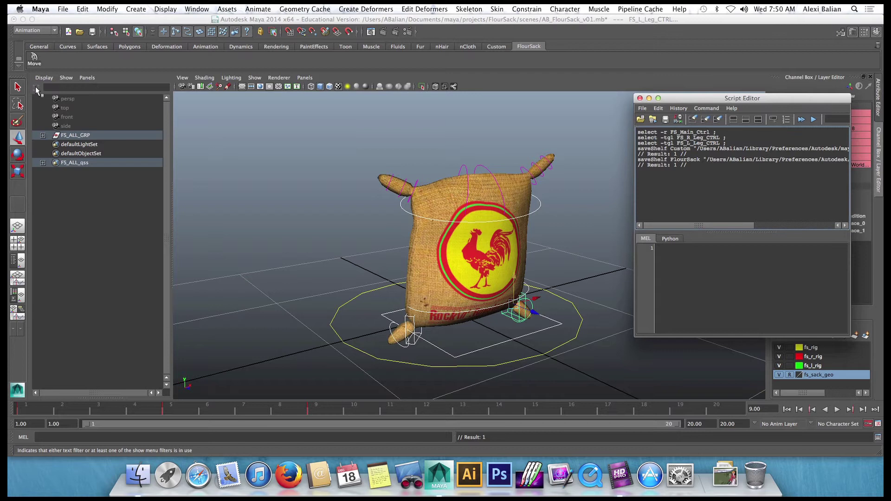
click(295, 163)
click(692, 120)
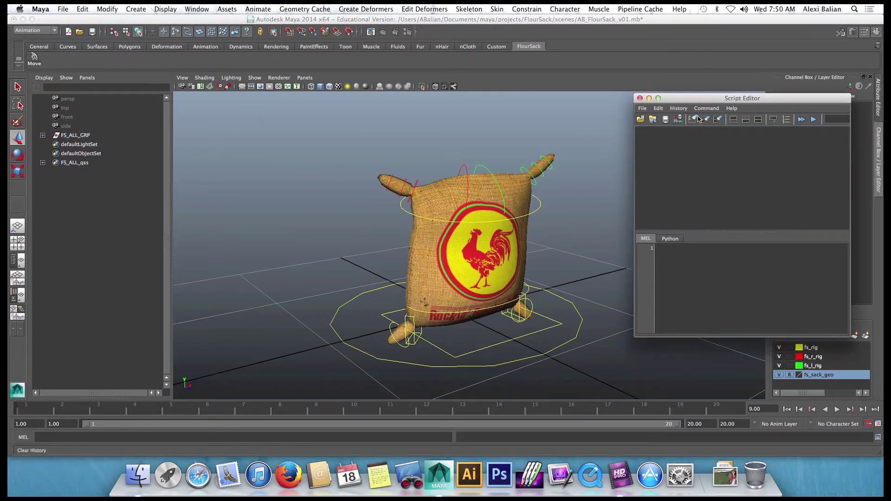
Select FS_World_GRP and slide the whole sack rig back and forth along Z.
click(486, 366)
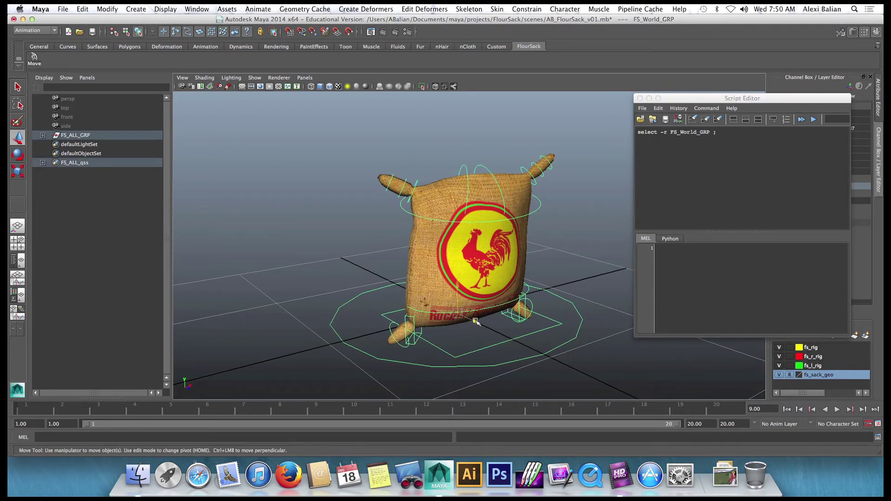
drag(475, 320, 459, 359)
mouse_move(358, 319)
alt+mouse_down()
mouse_move(394, 315)
mouse_move(352, 314)
alt+mouse_up()
drag(481, 324, 415, 326)
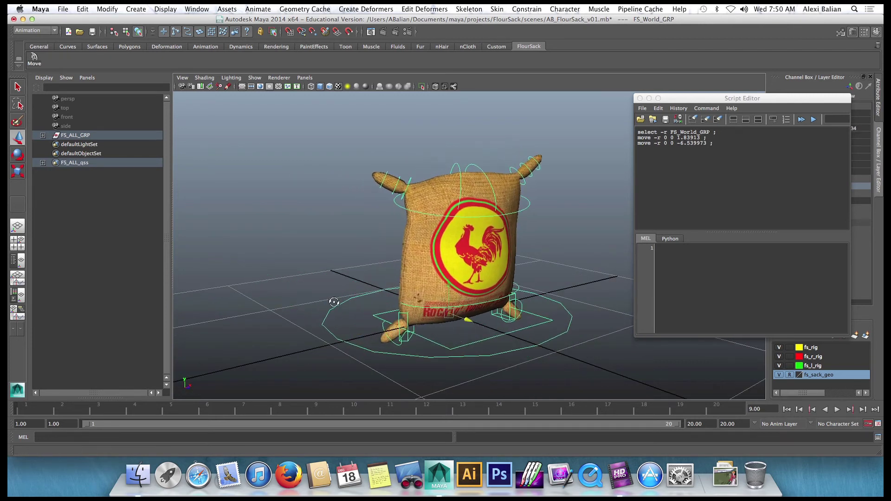
mouse_move(334, 302)
alt+mouse_down()
mouse_move(404, 316)
mouse_move(378, 294)
mouse_move(345, 308)
alt+mouse_up()
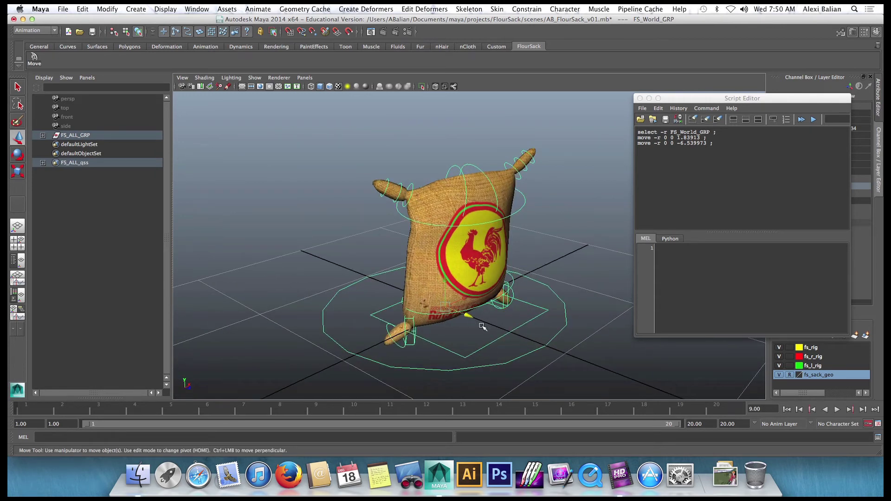
mouse_move(467, 317)
mouse_down()
mouse_move(517, 317)
mouse_move(463, 325)
mouse_up()
alt+drag(389, 302, 464, 332)
Select FS_Chest_Ctrl and save its select command as a MEL shelf button.
click(353, 279)
alt+drag(354, 279, 378, 272)
click(454, 222)
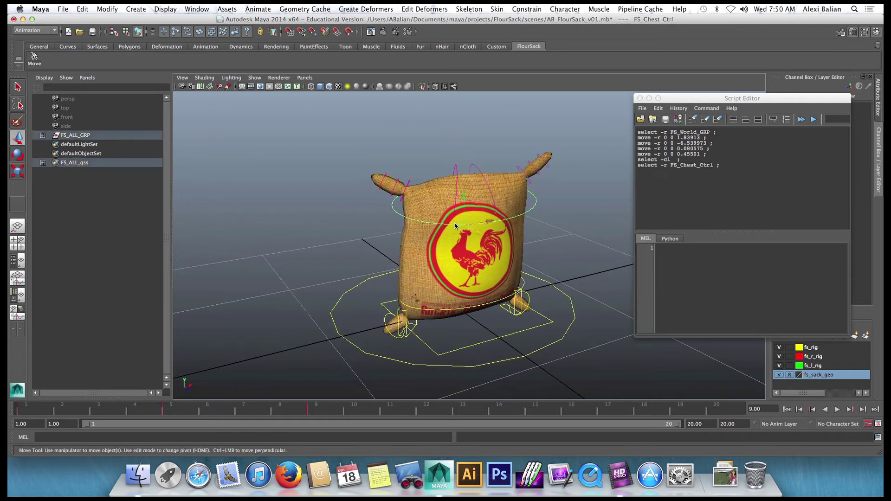
drag(727, 164, 623, 166)
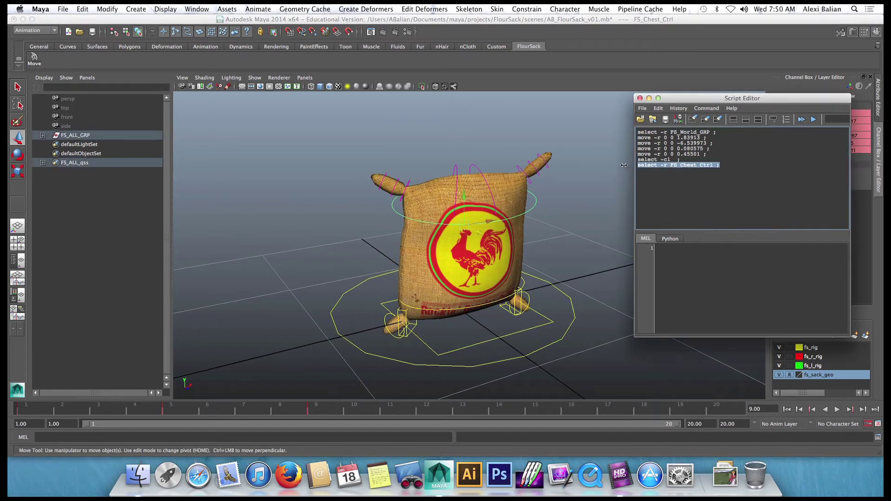
middle_drag(665, 165, 97, 68)
click(403, 234)
Label the new button Head and save all shelves.
right_click(50, 58)
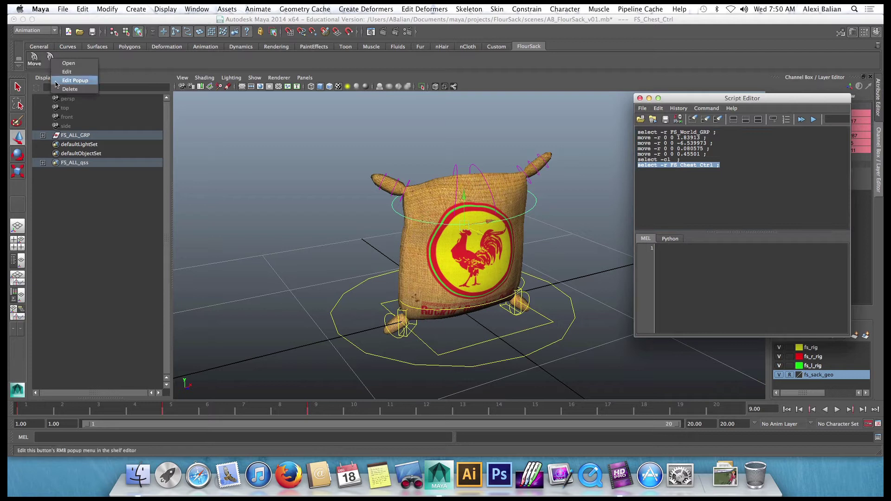
click(66, 72)
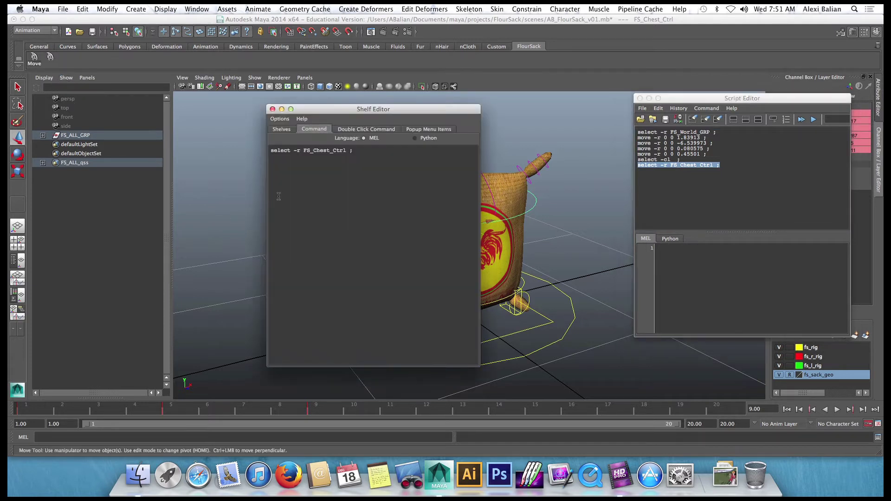
click(280, 130)
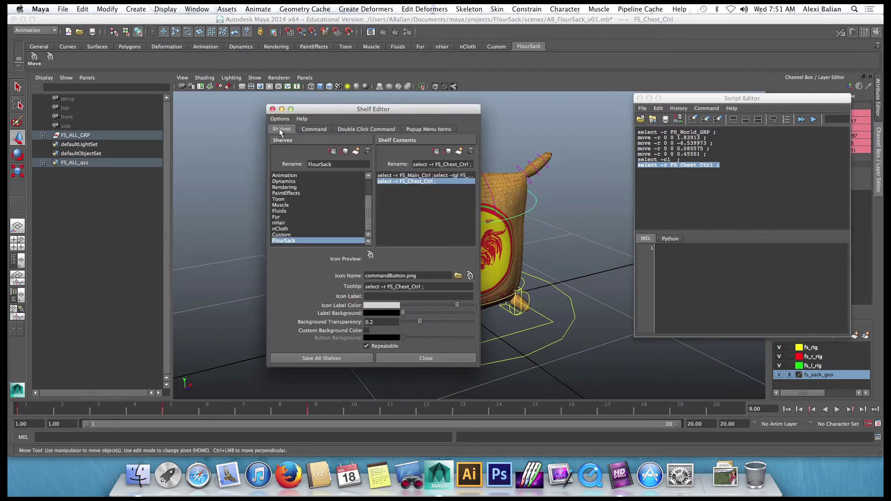
click(373, 296)
text(Head)
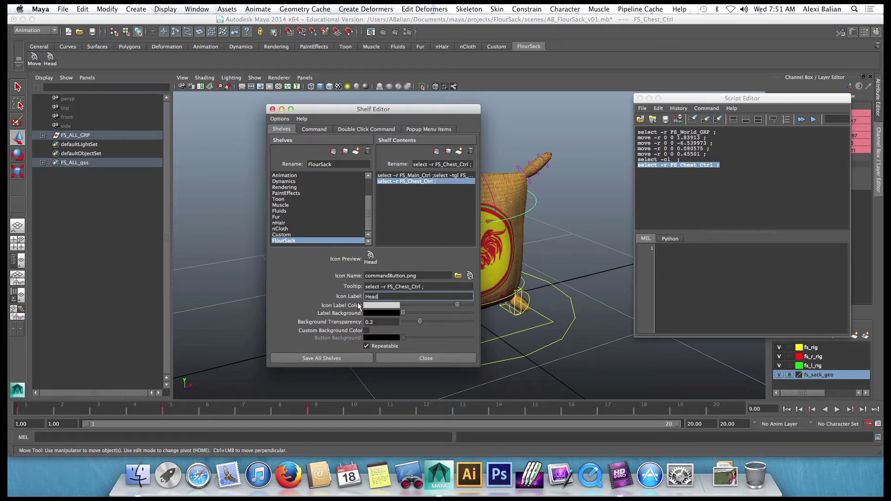
click(318, 358)
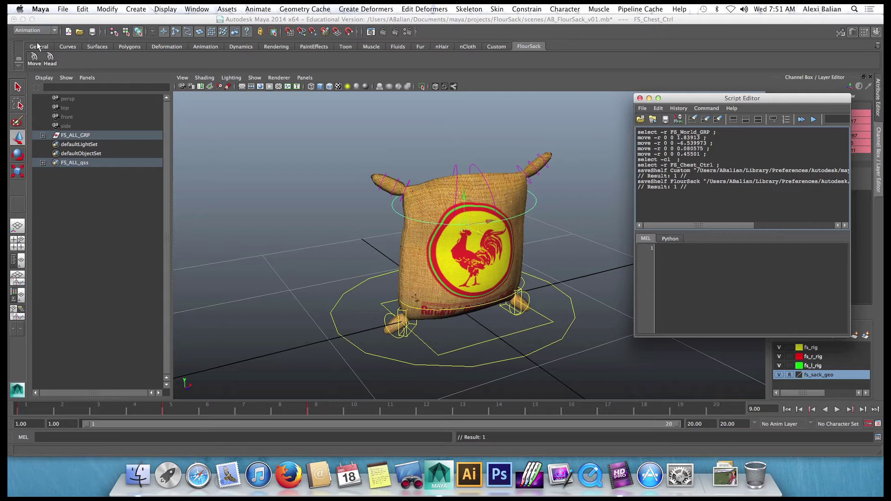
Deselect everything on the sack rig and clear the Script Editor history.
click(297, 226)
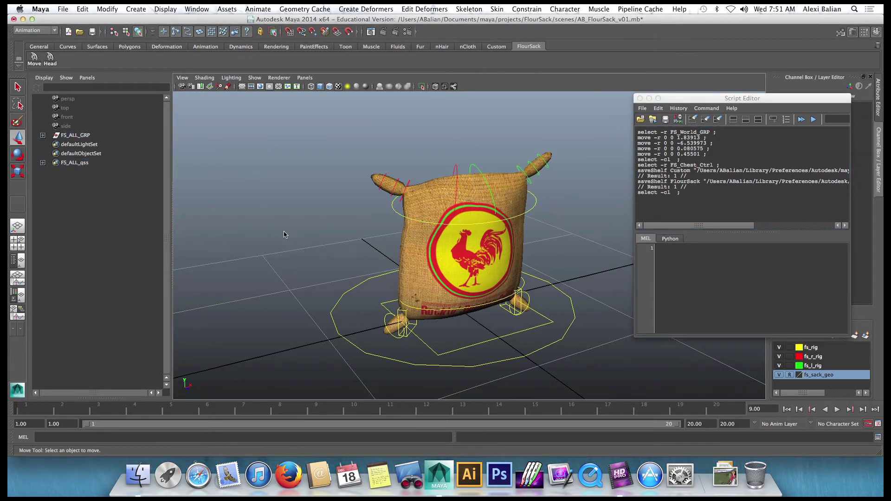
click(692, 119)
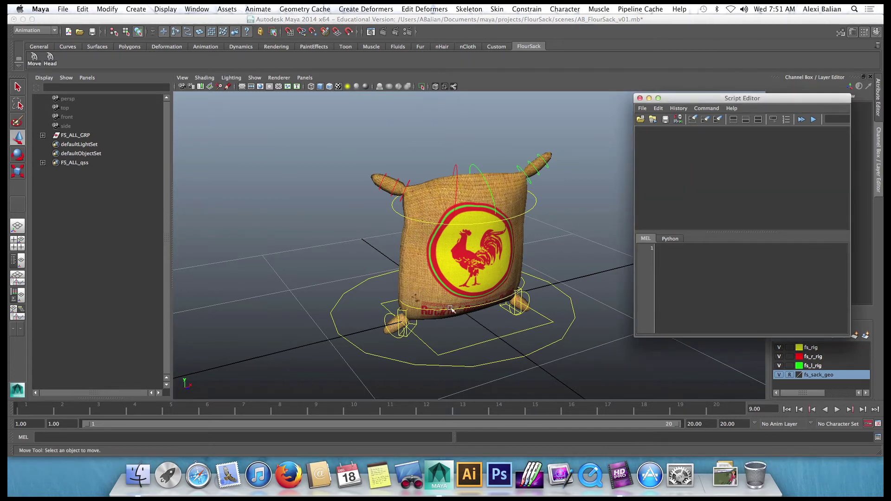
mouse_move(424, 335)
alt+mouse_down()
mouse_move(413, 328)
mouse_move(436, 331)
alt+mouse_up()
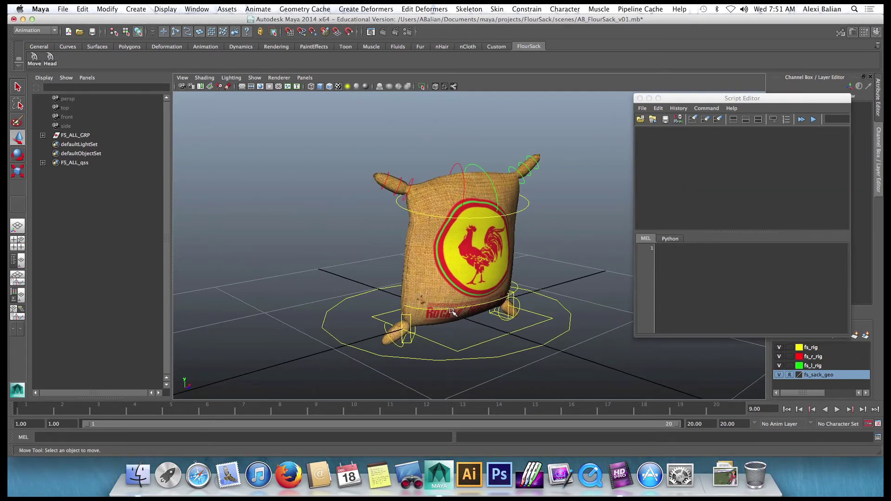
scroll(454, 312, down, 3)
scroll(454, 312, up, 2)
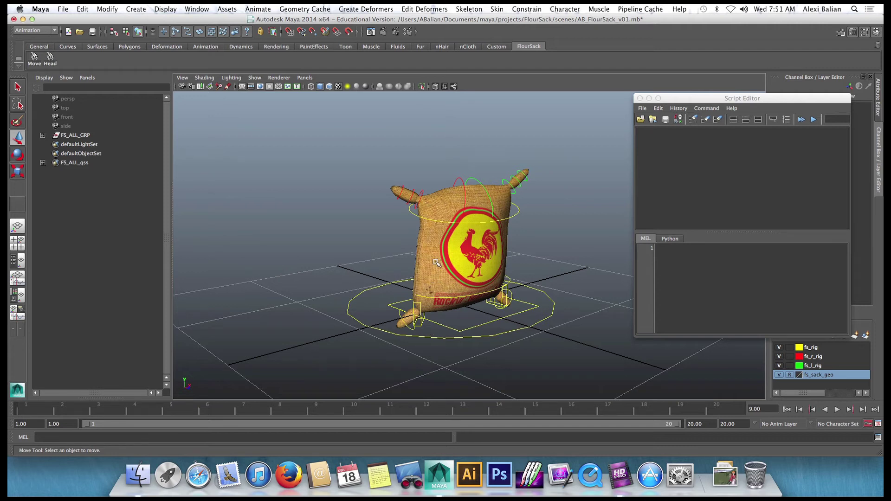
Select the nine sack controls: main, both legs, hips, chest, both shoulders and both ears.
click(472, 328)
shift+click(420, 313)
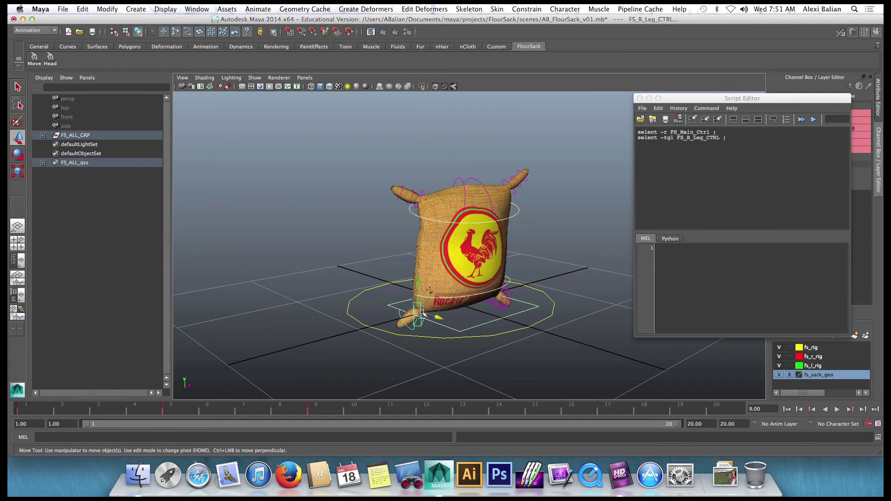
shift+click(504, 299)
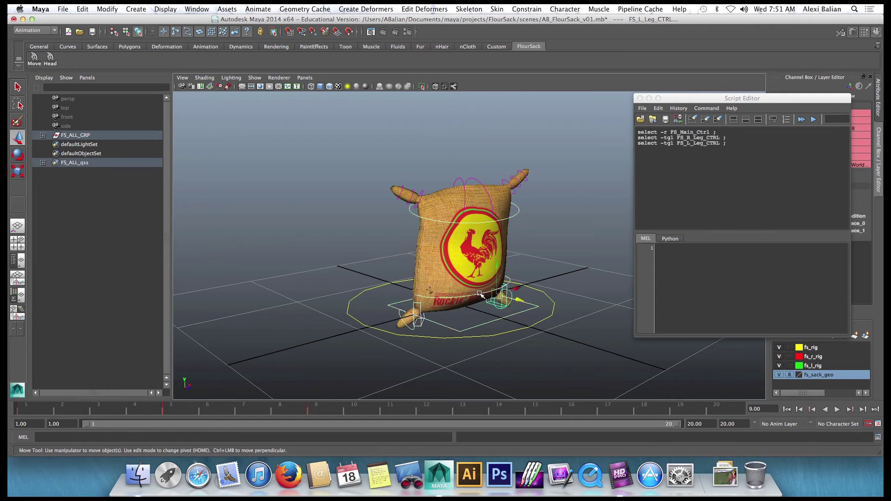
shift+click(480, 294)
shift+click(469, 219)
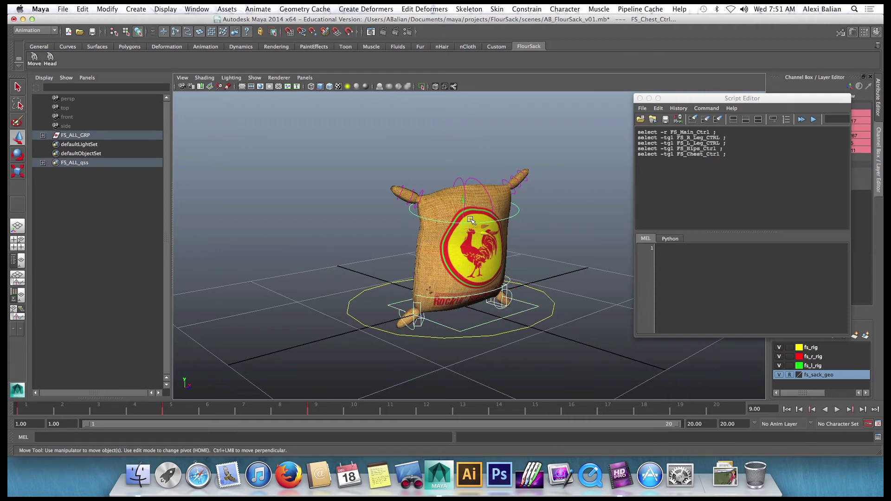
shift+click(465, 185)
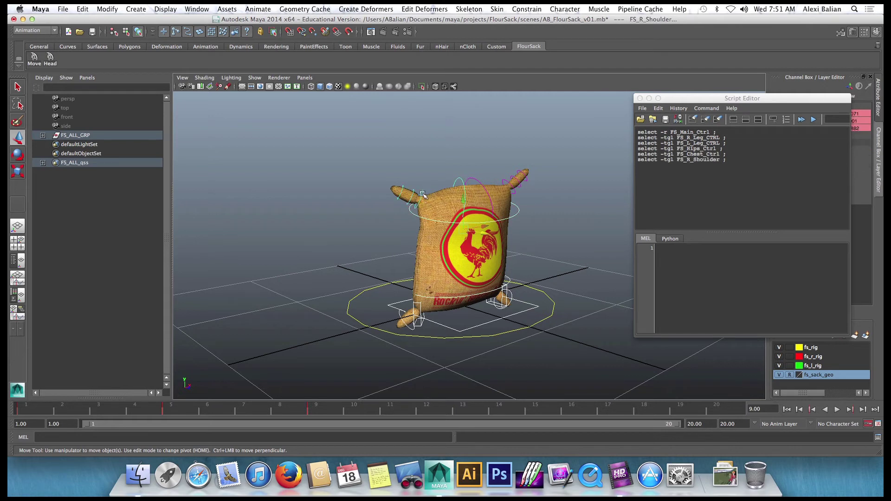
shift+click(422, 193)
shift+click(478, 182)
shift+click(504, 180)
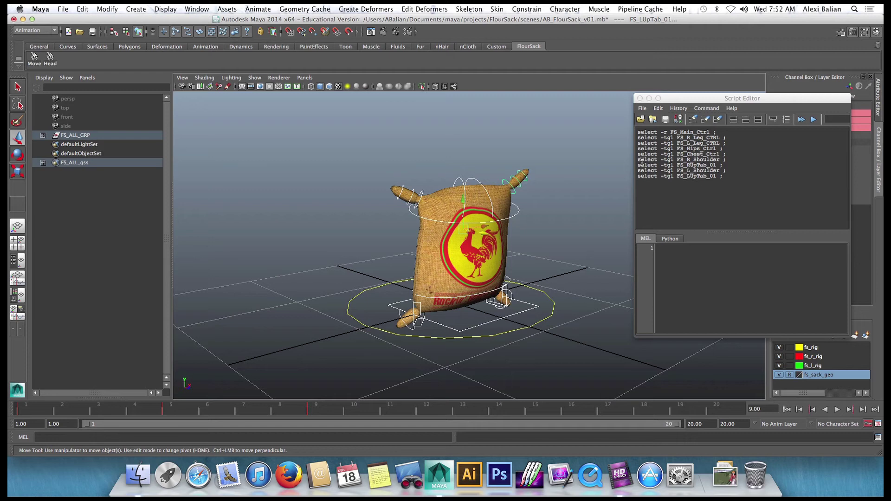
Drag the nine select commands onto the FlourSack shelf as a MEL button labelled ALL, and save all shelves.
drag(637, 132, 722, 181)
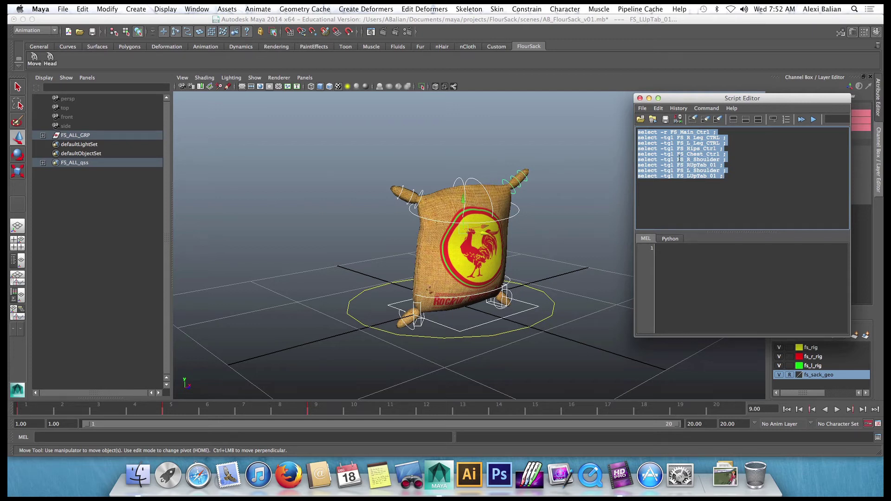
middle_drag(678, 159, 106, 64)
click(398, 239)
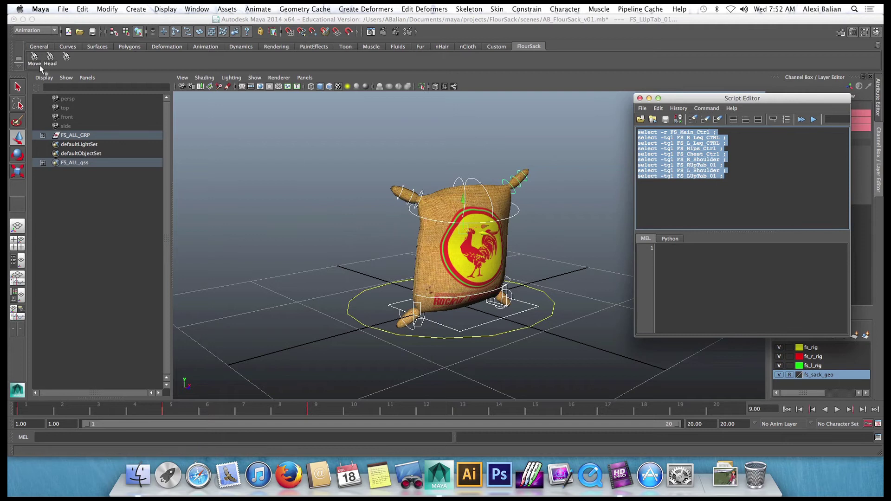
right_click(66, 58)
click(77, 67)
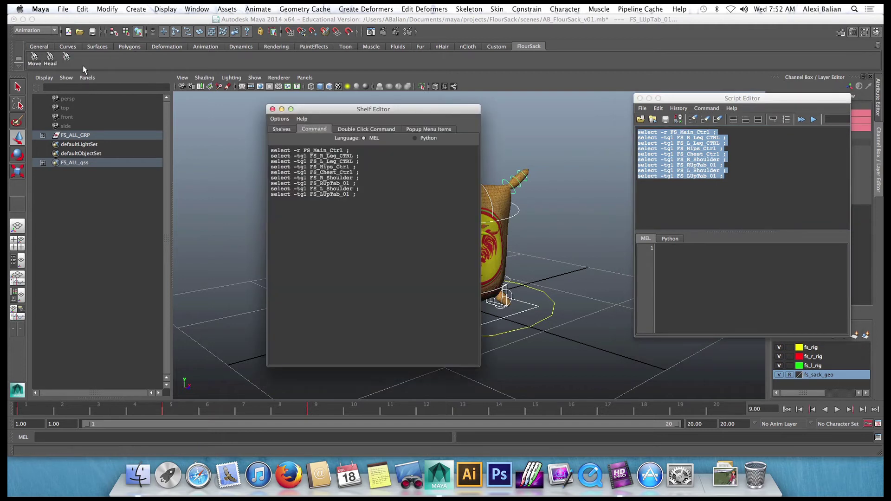
click(281, 129)
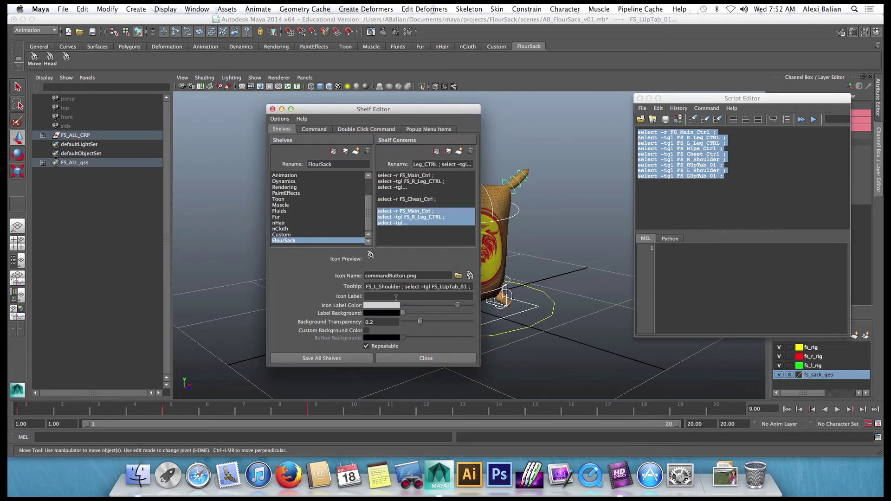
click(381, 297)
text(ALL)
key(Return)
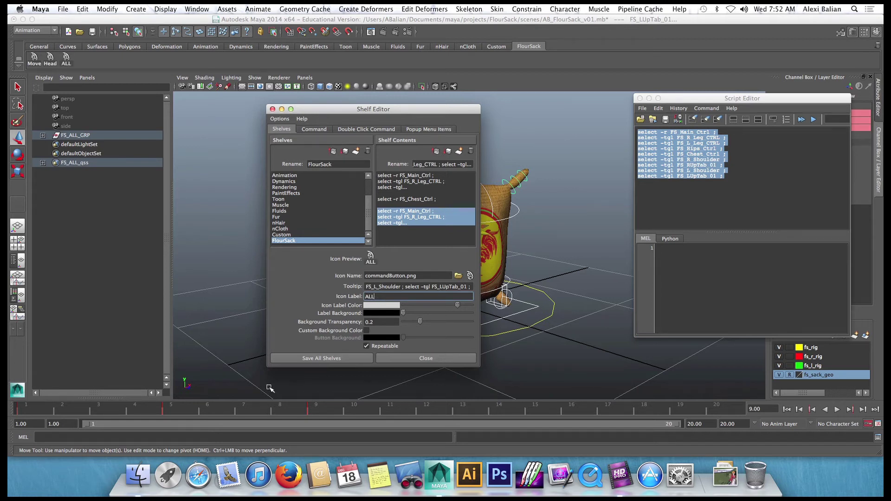
click(295, 361)
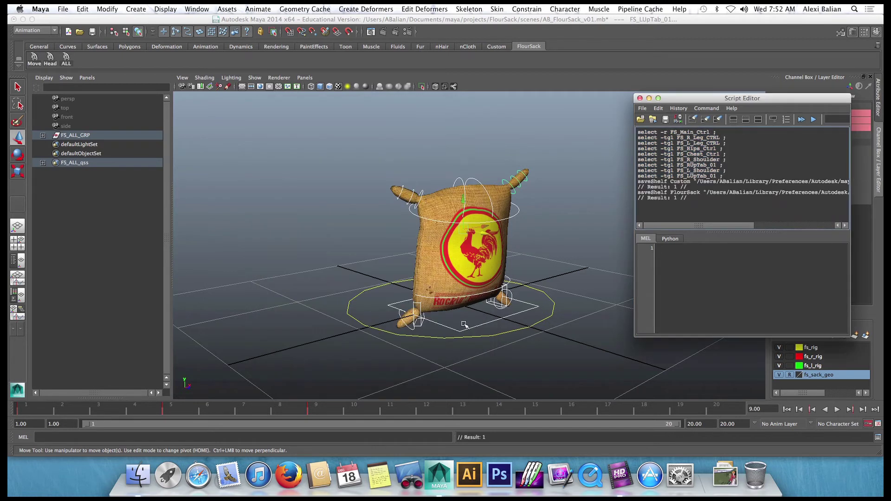
Select all controls with the ALL button and delete their keys at frames 9, 5 and 1.
click(246, 167)
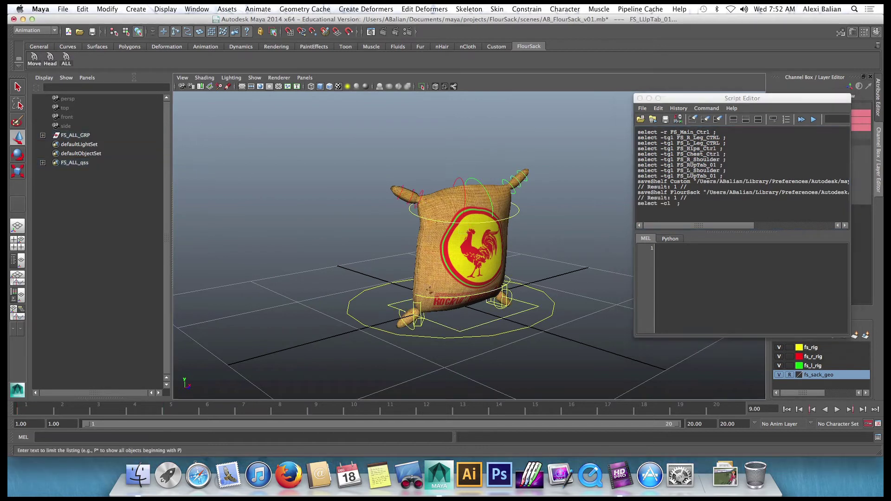
click(65, 60)
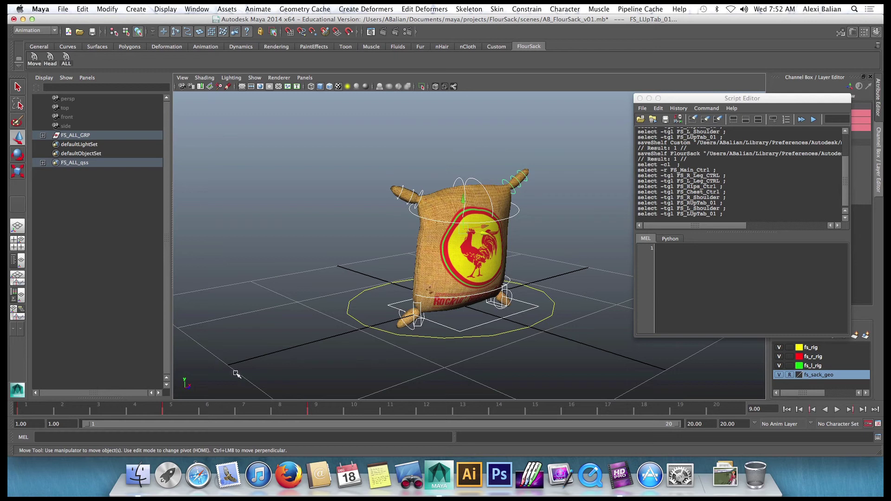
click(311, 410)
right_click(311, 410)
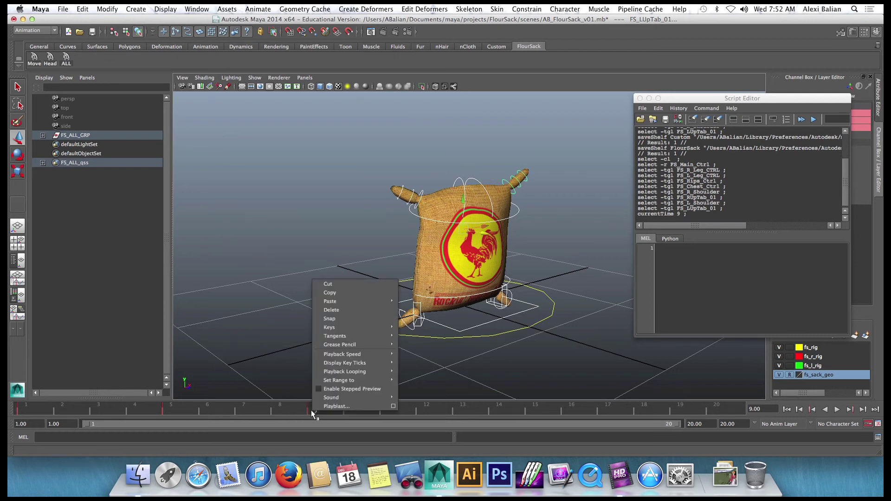
click(324, 310)
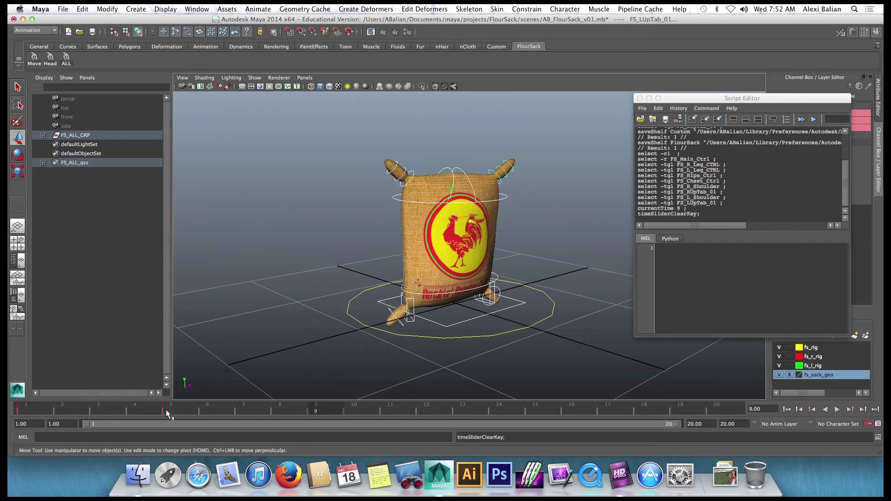
click(165, 410)
right_click(163, 409)
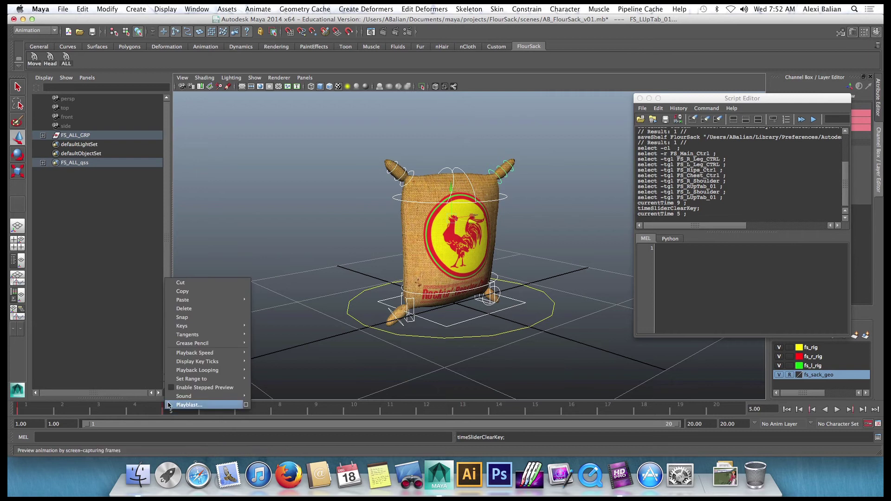
click(178, 310)
click(25, 410)
right_click(23, 409)
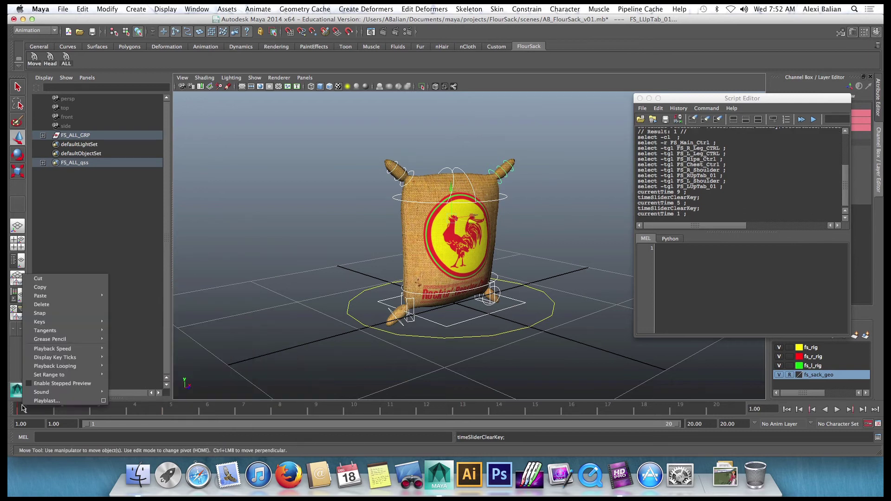
click(73, 304)
click(302, 317)
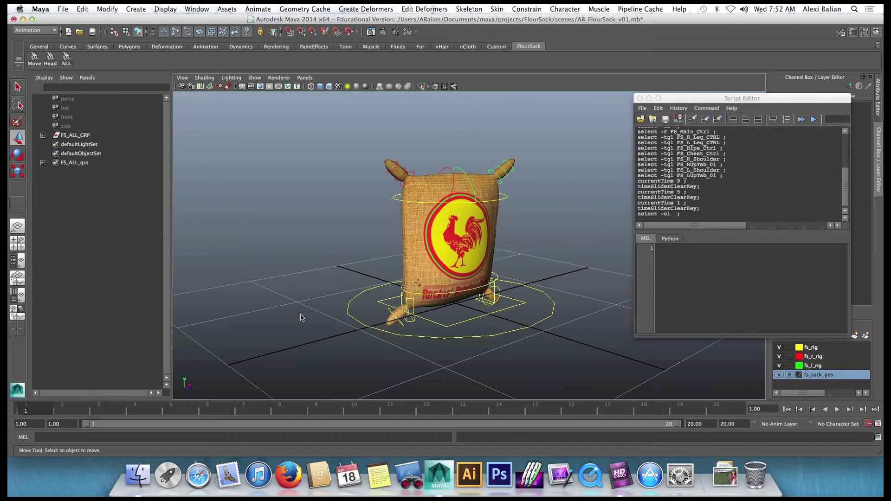
Switch to a Two Panes Stacked layout with the persp camera on top and the Graph Editor below.
click(304, 78)
mouse_move(322, 140)
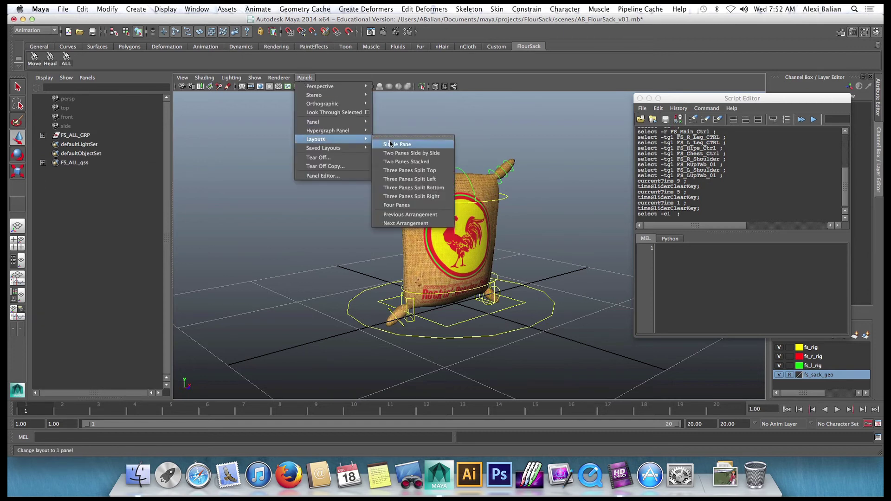
click(402, 163)
click(87, 78)
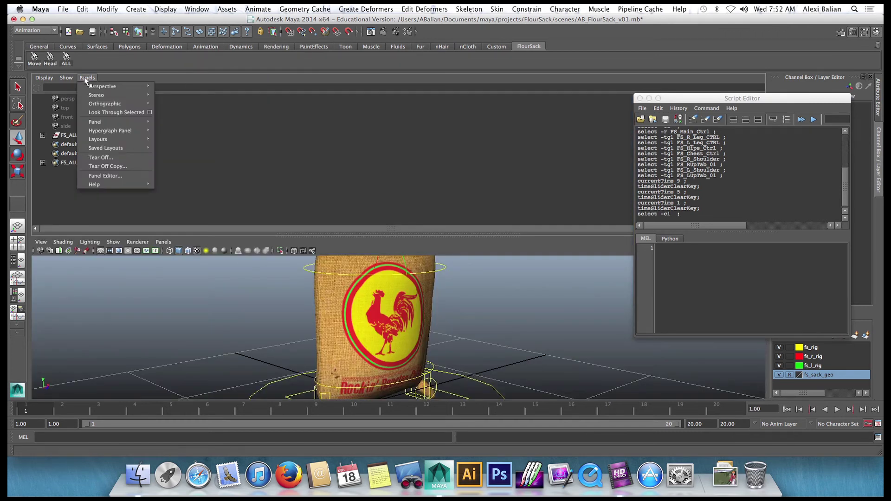
mouse_move(96, 88)
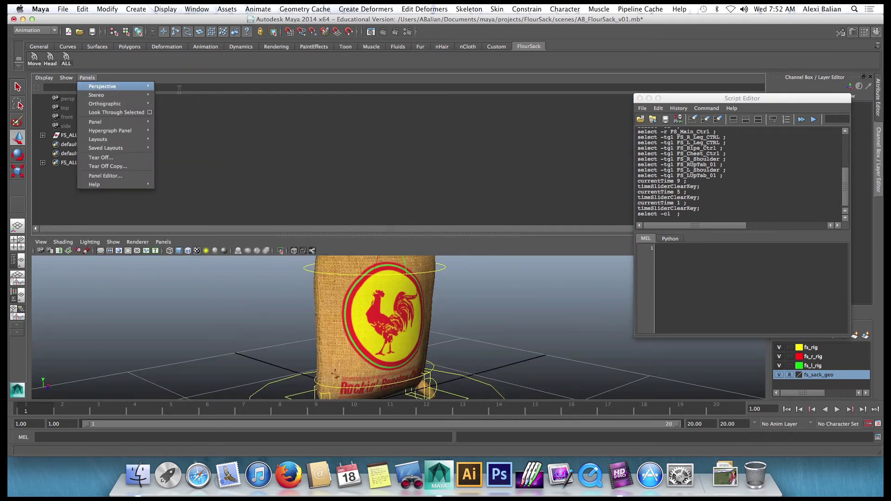
click(173, 88)
click(163, 242)
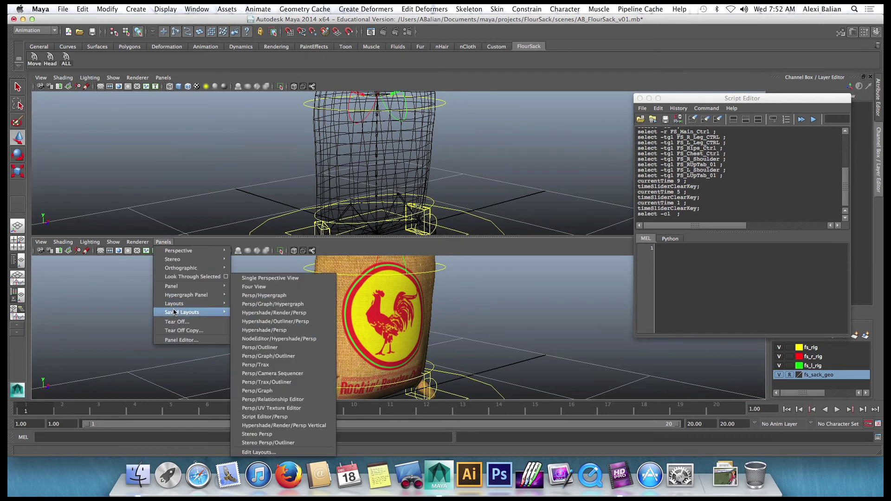
mouse_move(175, 290)
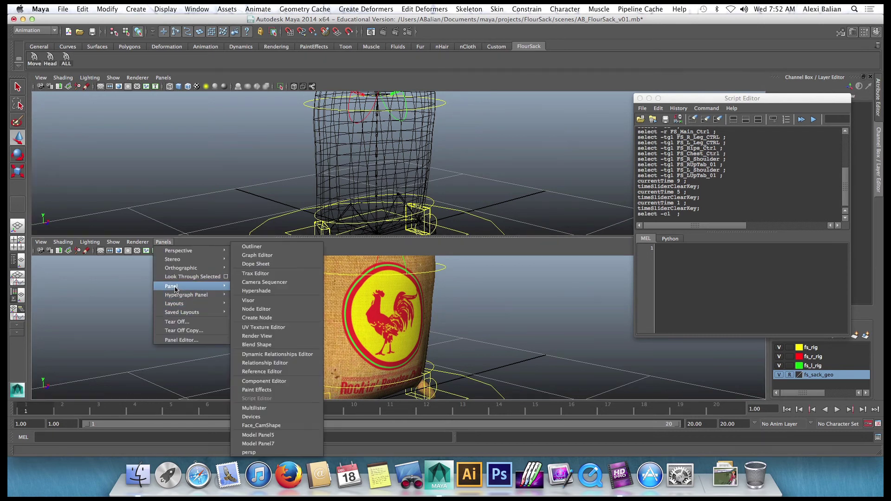
click(257, 256)
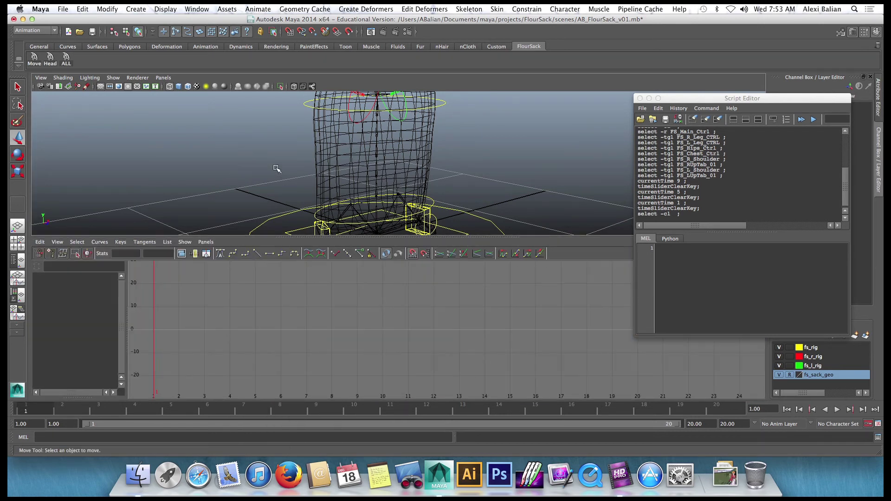
Turn on textured shading (6) and load all nine controls into the Graph Editor with the ALL button.
key(6)
scroll(265, 180, down, 2)
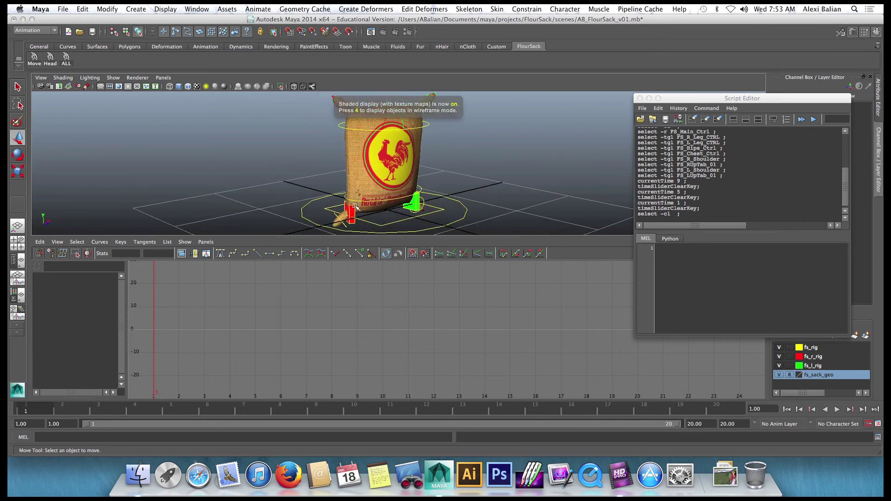
click(384, 227)
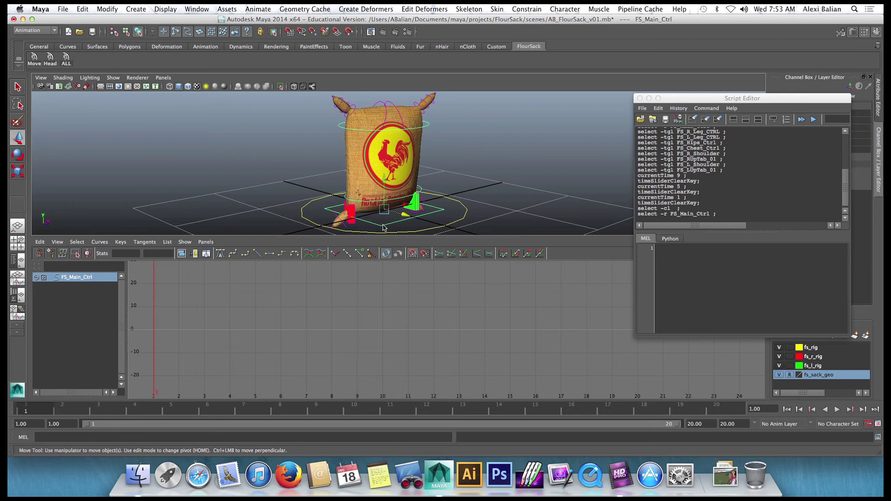
click(318, 346)
key(f)
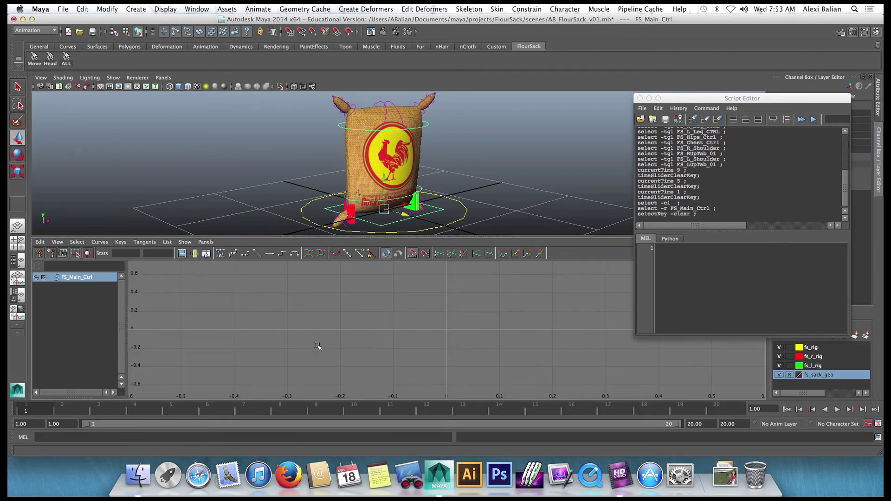
key(a)
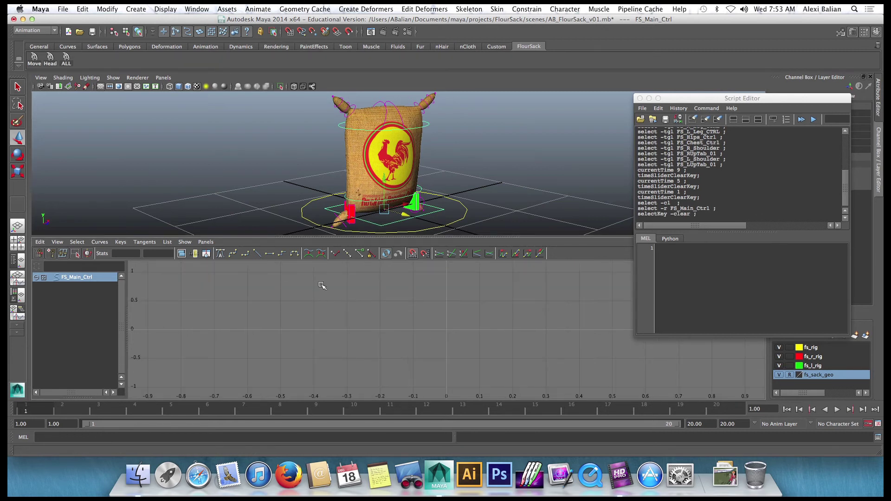
click(66, 59)
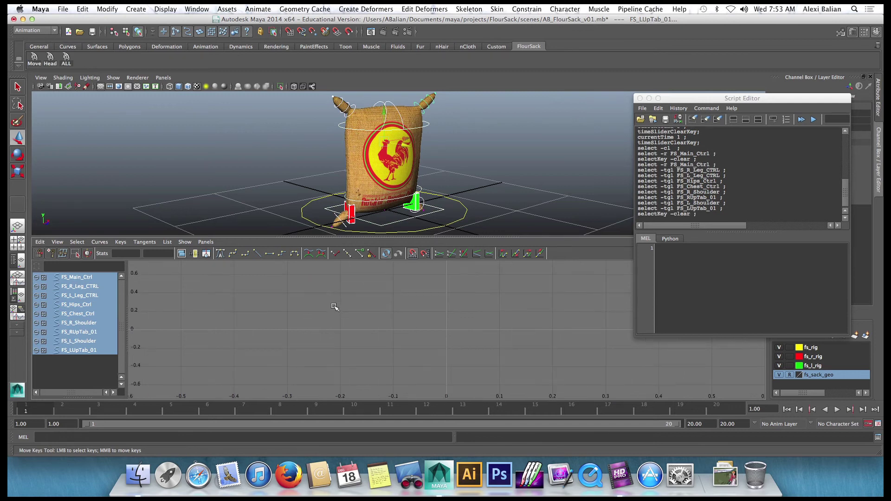
key(a)
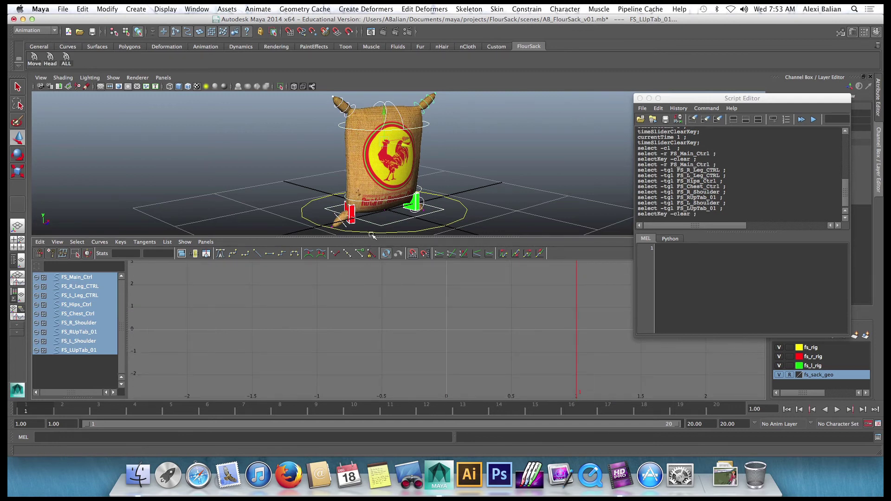
Key all nine sack controls at frame 1.
mouse_move(367, 268)
mouse_down()
mouse_move(363, 282)
mouse_move(364, 274)
mouse_up()
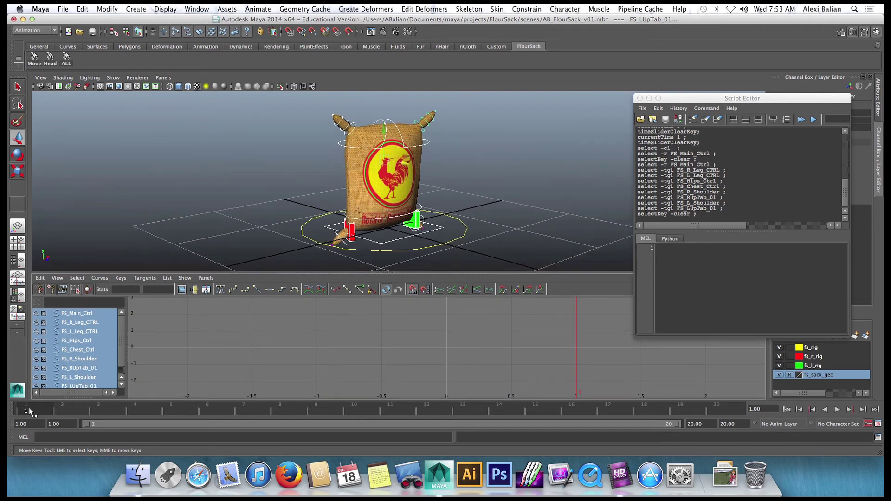
key(s)
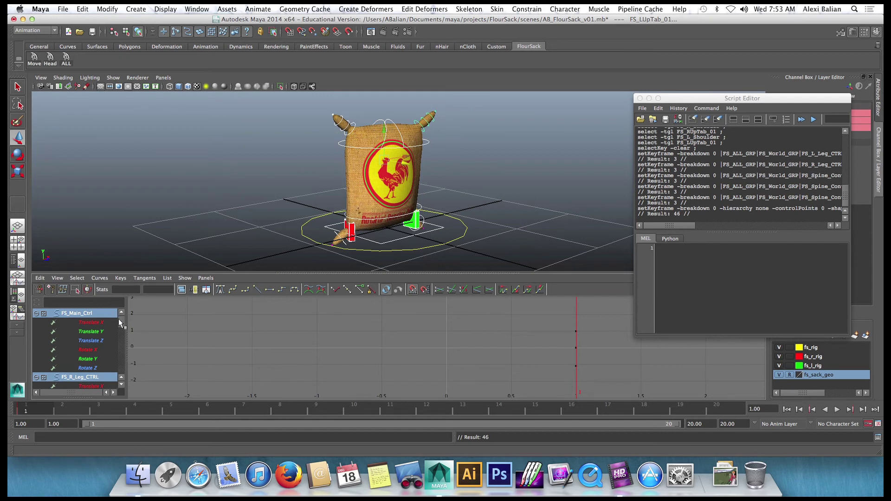
mouse_move(119, 319)
mouse_down()
mouse_move(130, 372)
mouse_move(133, 316)
mouse_up()
click(171, 410)
key(f)
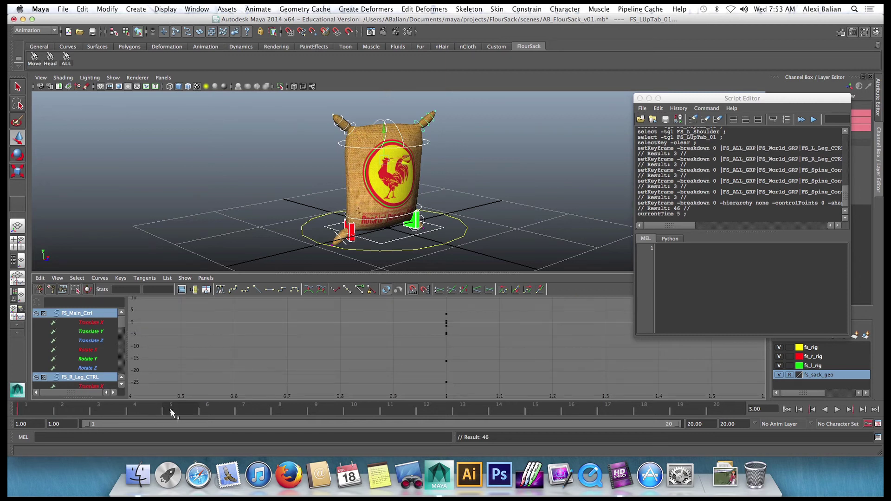
click(26, 406)
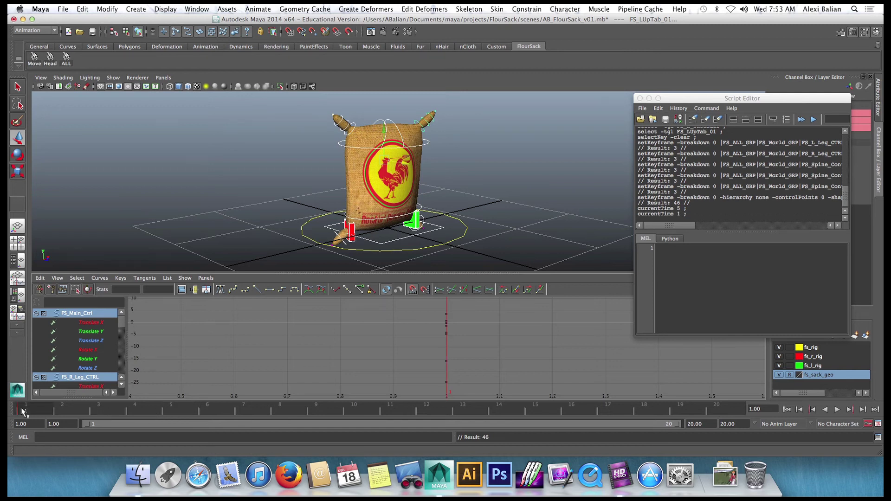
Key all controls at frame 5 and frame the curves from frame 1 to 5.
middle_drag(24, 408, 176, 408)
key(s)
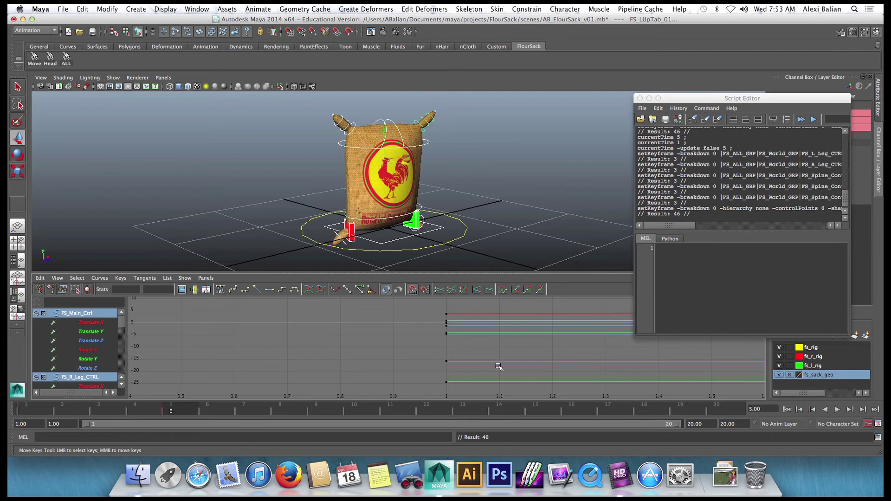
key(f)
alt+middle_drag(506, 356, 321, 349)
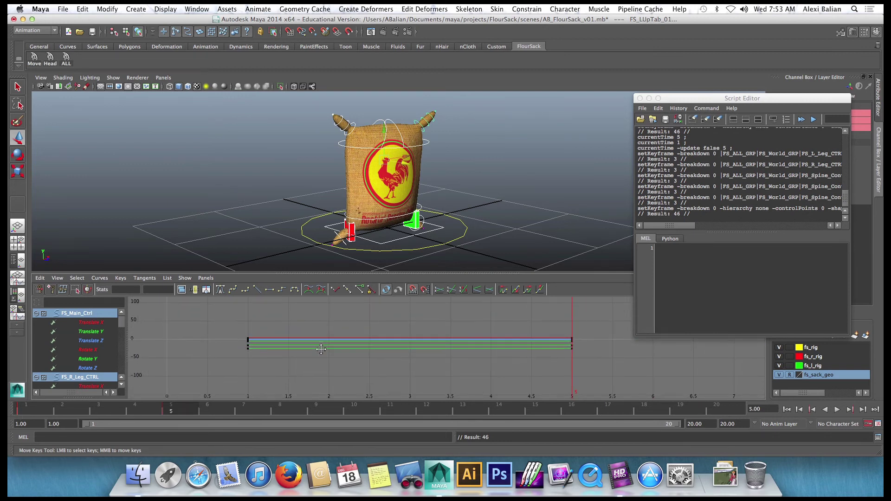
click(877, 437)
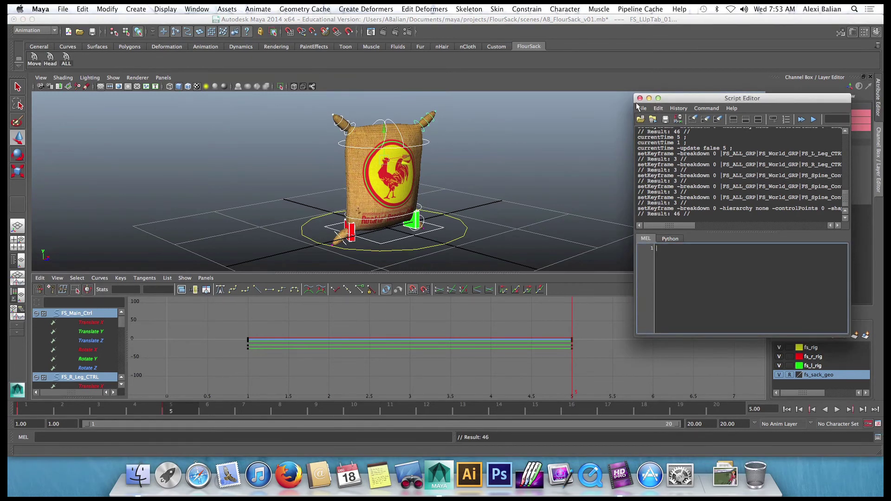
Set the Animation preferences to Linear default in tangents and Stepped out tangents, and save.
click(639, 98)
click(877, 424)
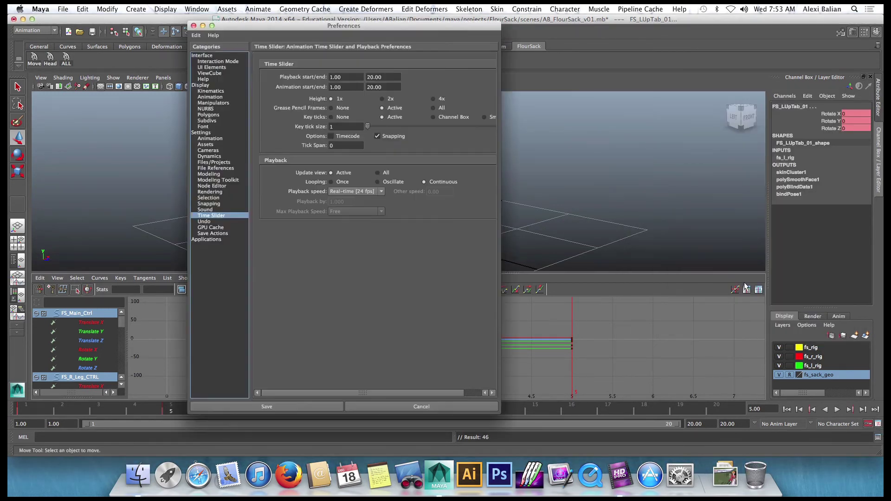
click(203, 139)
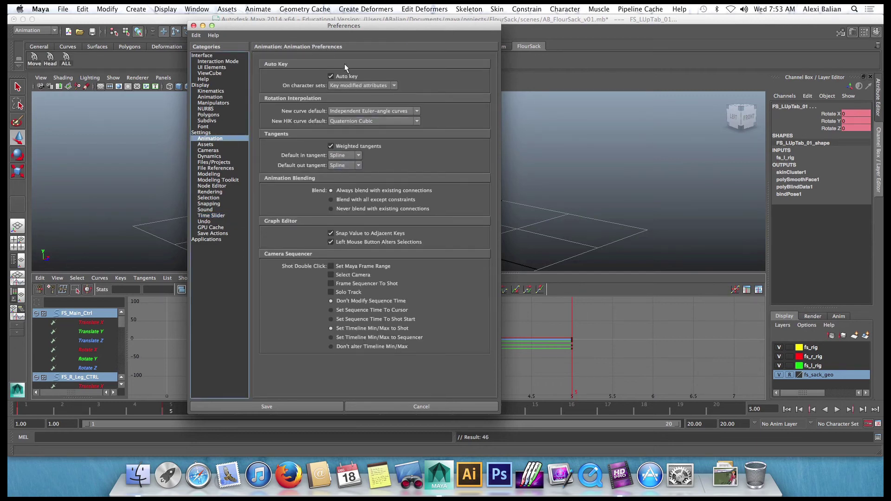
click(341, 156)
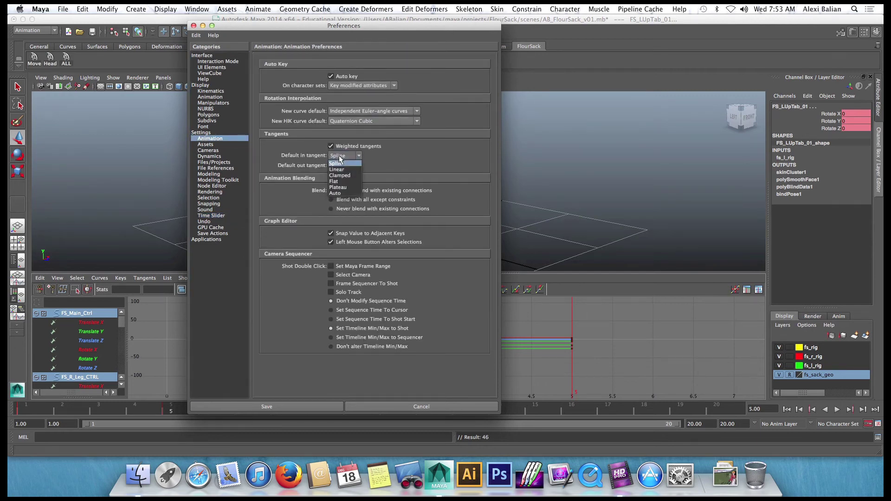
click(337, 170)
click(343, 166)
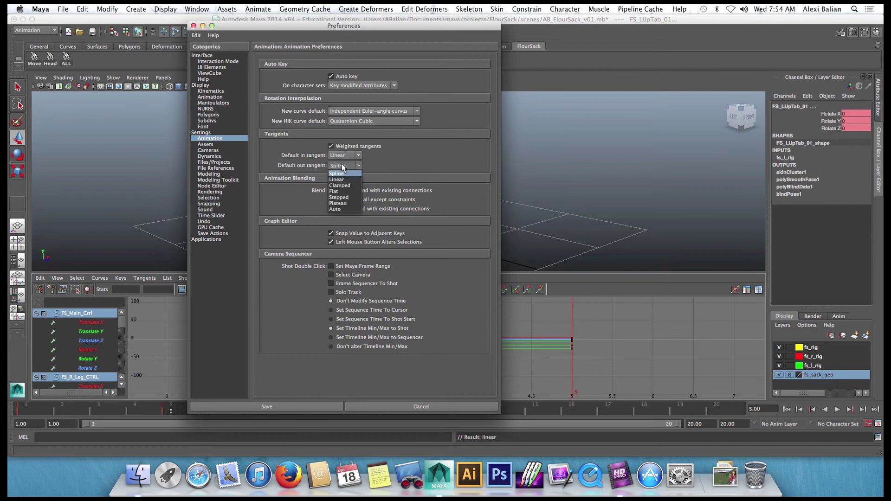
click(338, 197)
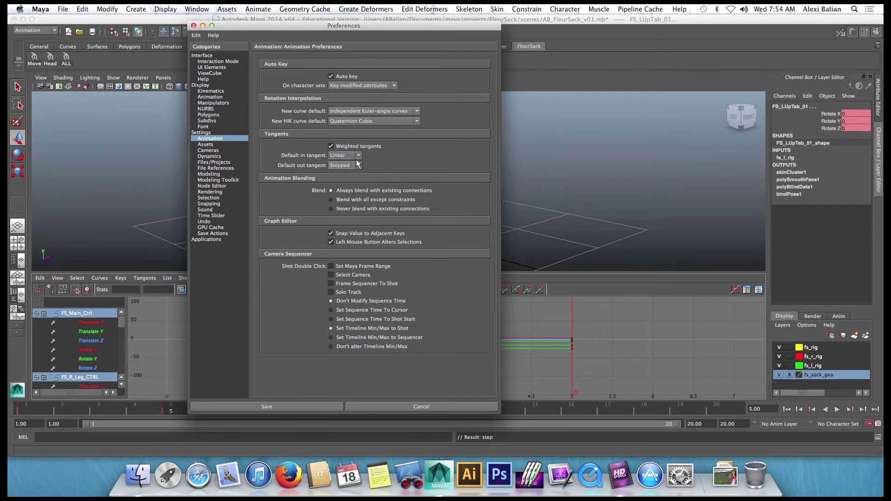
click(299, 407)
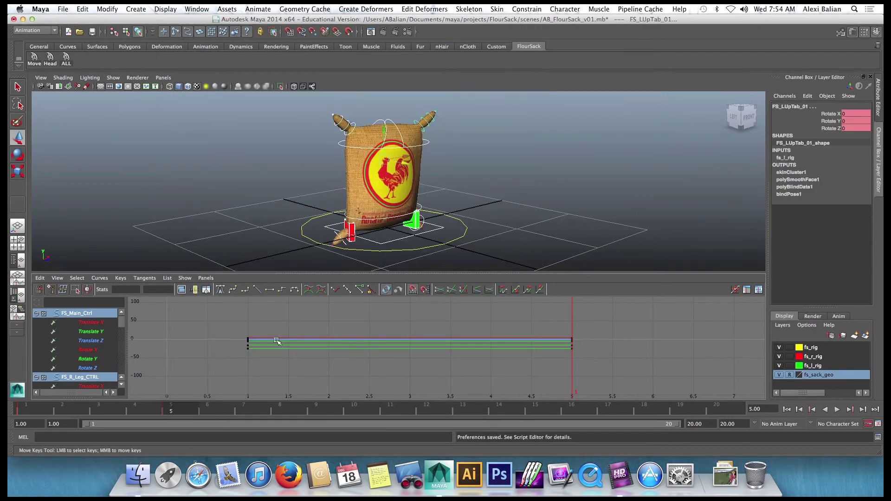
Convert all existing keys in the Graph Editor to stepped tangents.
drag(600, 379, 601, 379)
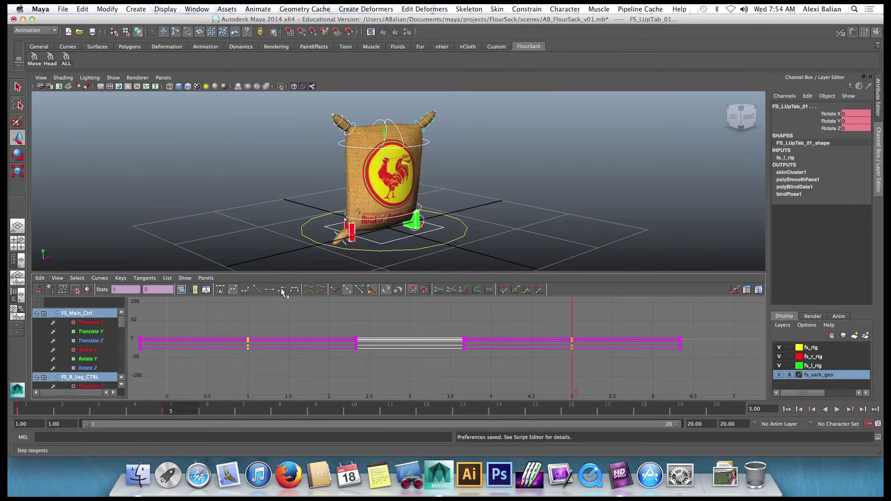
click(282, 289)
click(335, 317)
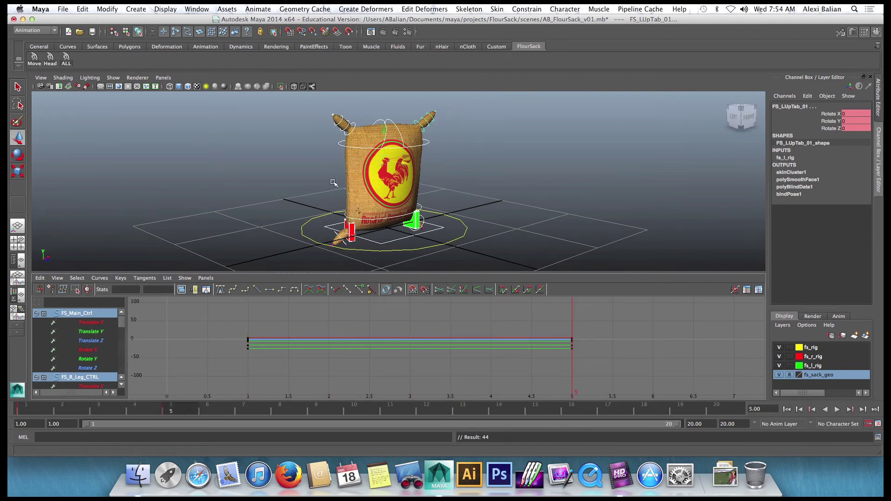
Lower and twist the chest control (Translate Y -7.116, Rotate X 14.522, Rotate Y -26.018).
click(357, 178)
alt+drag(339, 175, 390, 156)
click(398, 150)
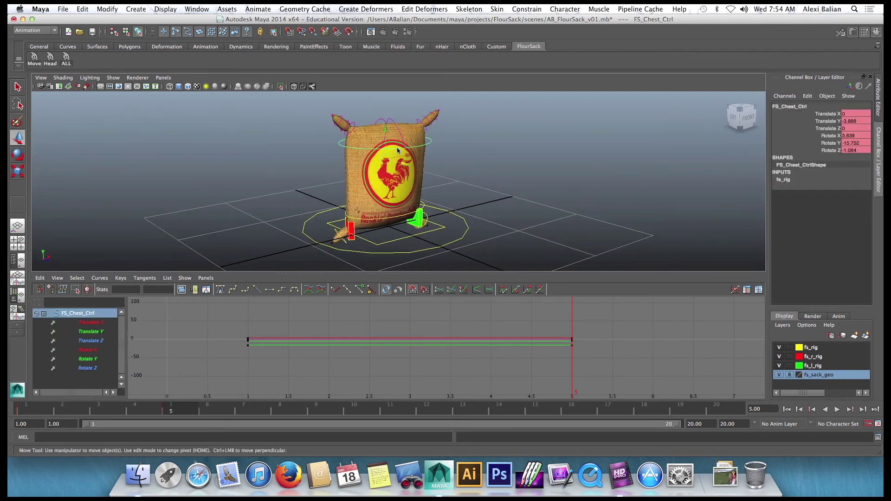
drag(389, 134, 384, 137)
alt+drag(328, 165, 382, 175)
key(e)
key(shift+e)
drag(401, 140, 409, 149)
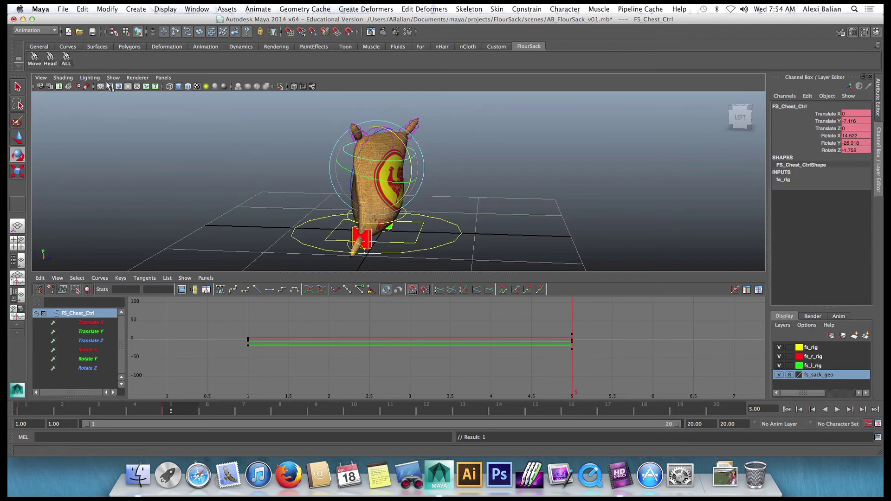
key(ctrl+shift+a)
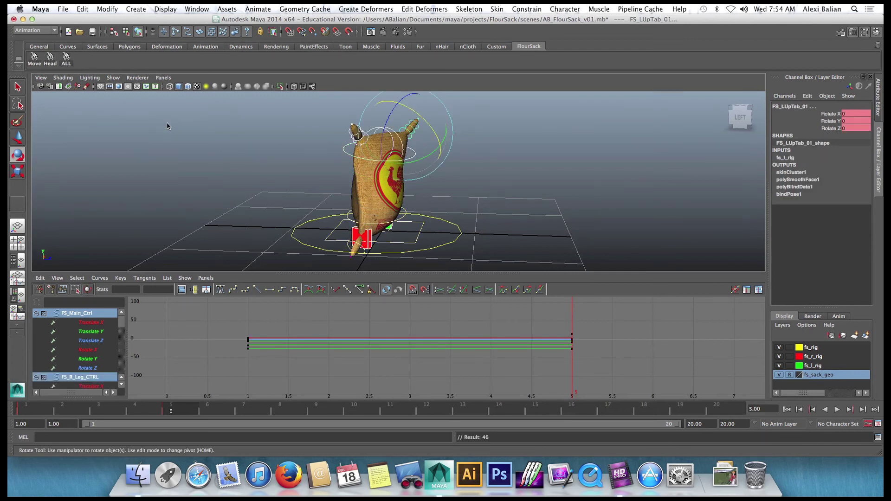
click(308, 192)
Rotate the red right leg control around its vertical axis to turn the foot outward.
alt+drag(345, 232, 357, 222)
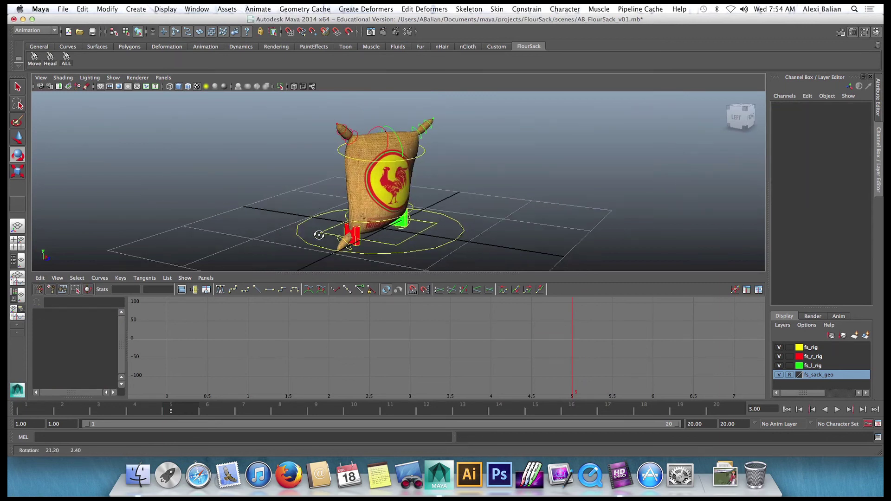
alt+right_drag(357, 223, 392, 174)
drag(377, 276, 377, 300)
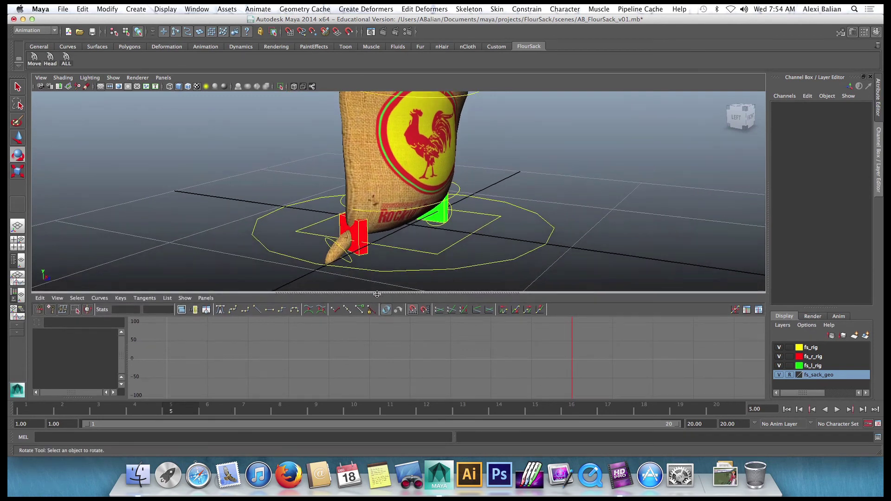
click(366, 226)
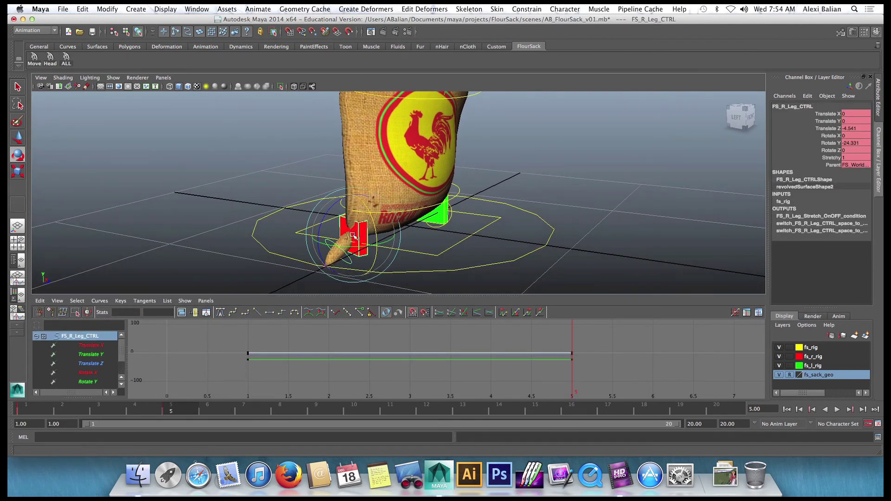
mouse_move(348, 240)
mouse_down()
mouse_move(343, 246)
mouse_move(374, 238)
mouse_move(363, 239)
mouse_up()
key(w)
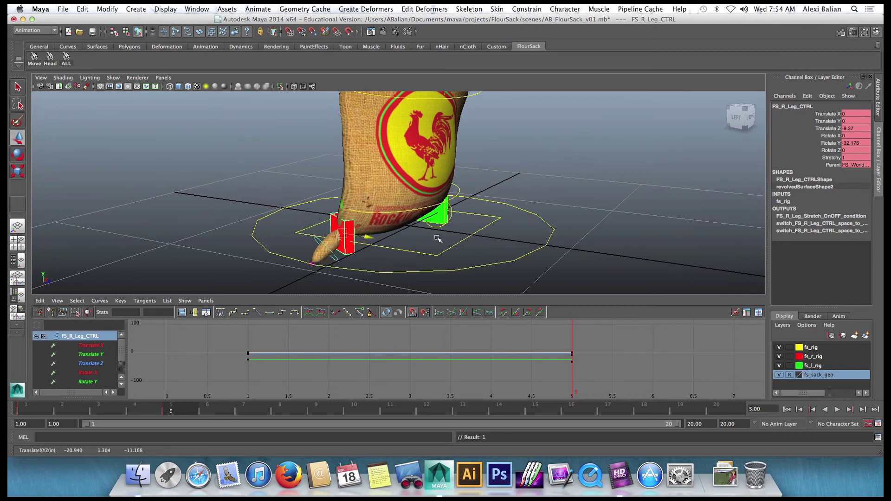
alt+drag(434, 228, 385, 216)
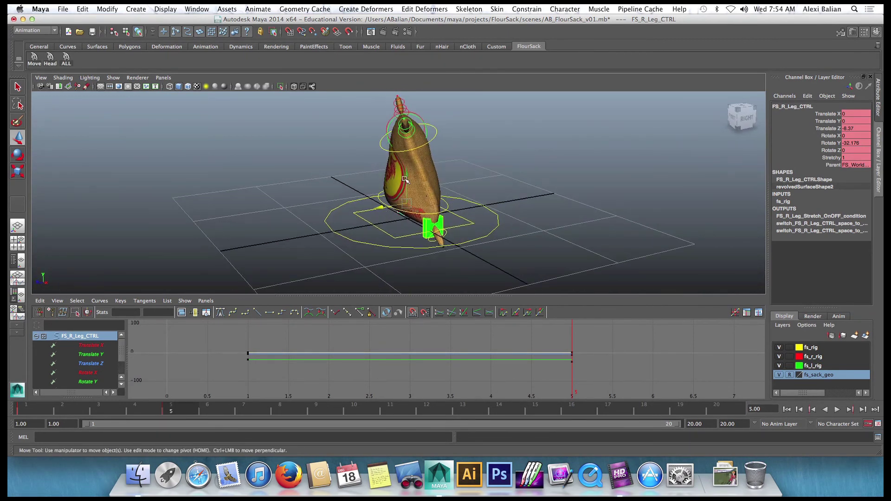
Tilt the green left leg control, viewed from the front.
click(427, 227)
alt+drag(427, 227, 413, 240)
key(e)
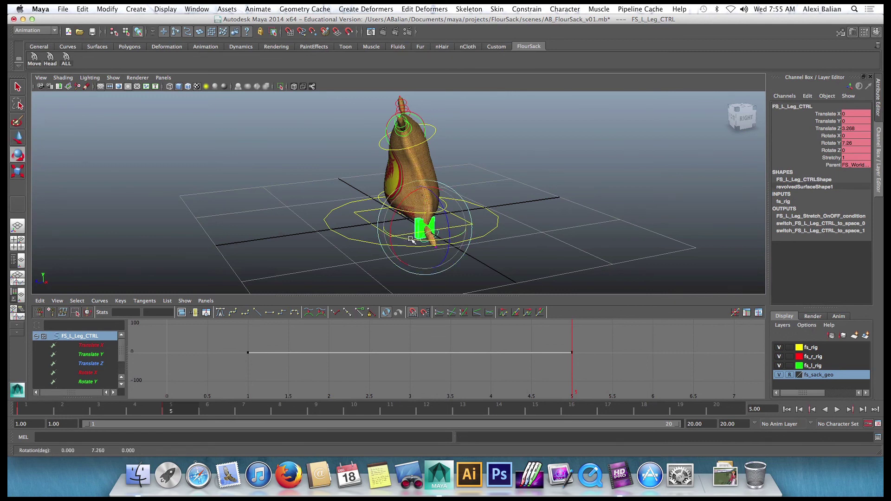
click(732, 119)
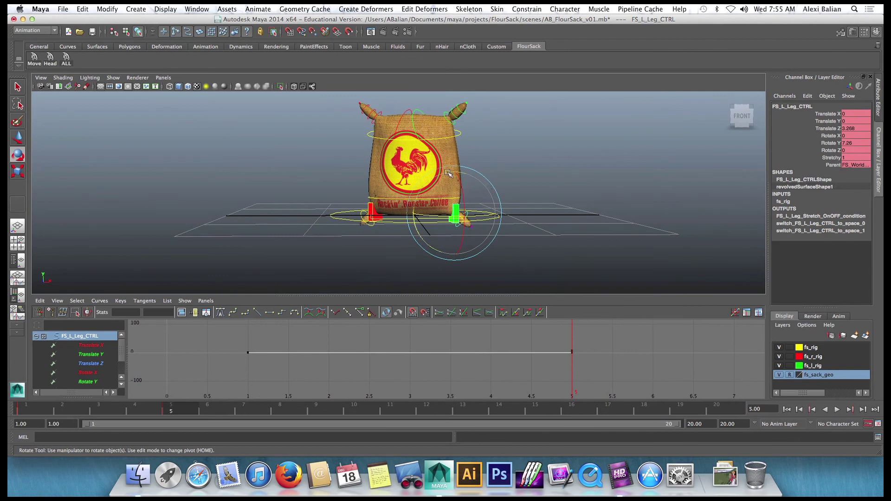
drag(448, 174, 436, 181)
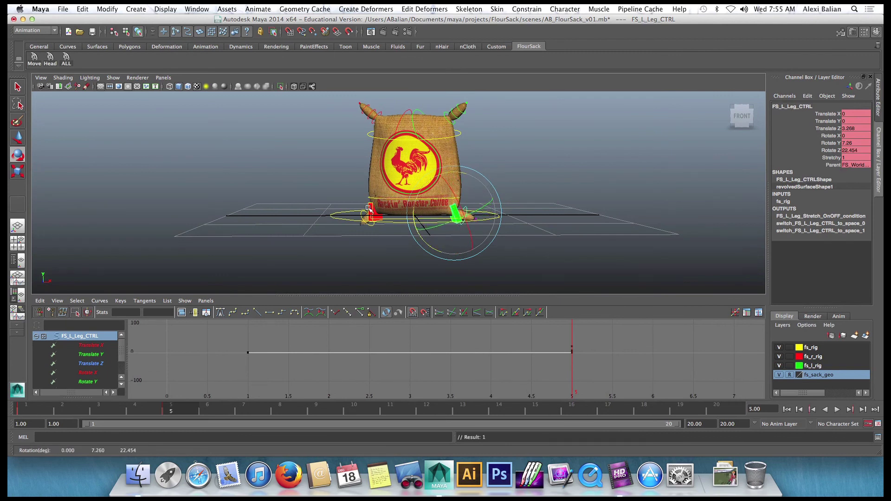
Adjust the right leg control's rotation again, undoing the unwanted rotation steps.
click(373, 209)
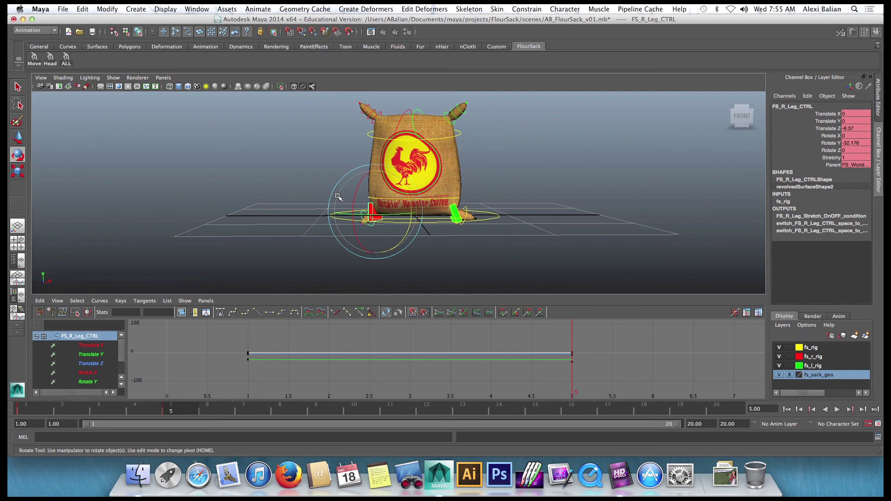
mouse_move(338, 197)
mouse_down()
mouse_move(341, 188)
mouse_move(345, 205)
mouse_up()
alt+drag(320, 174, 375, 224)
key(z)
key(ctrl+z)
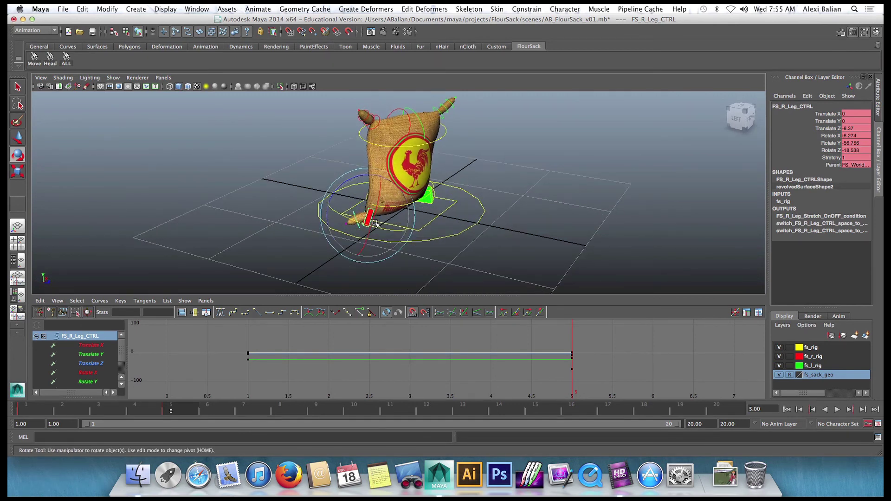
Select all controls and scrub back to frame 1 to show the sack's upright starting pose.
click(65, 57)
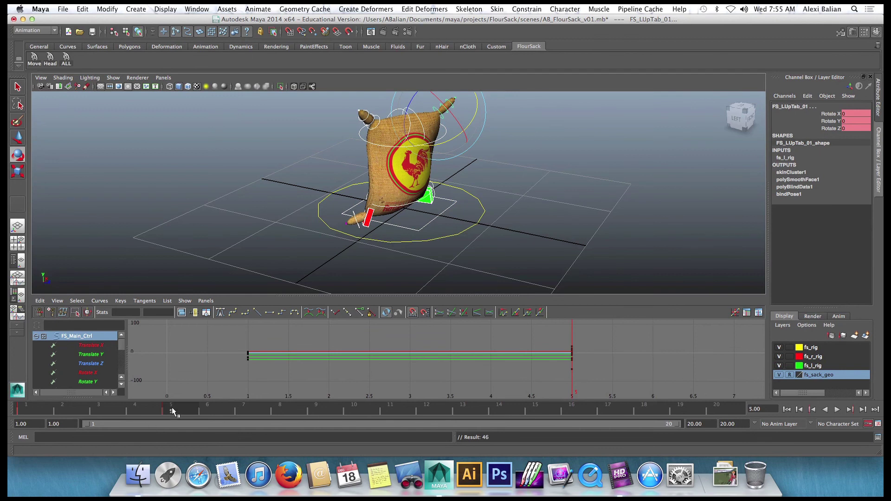
drag(171, 408, 22, 411)
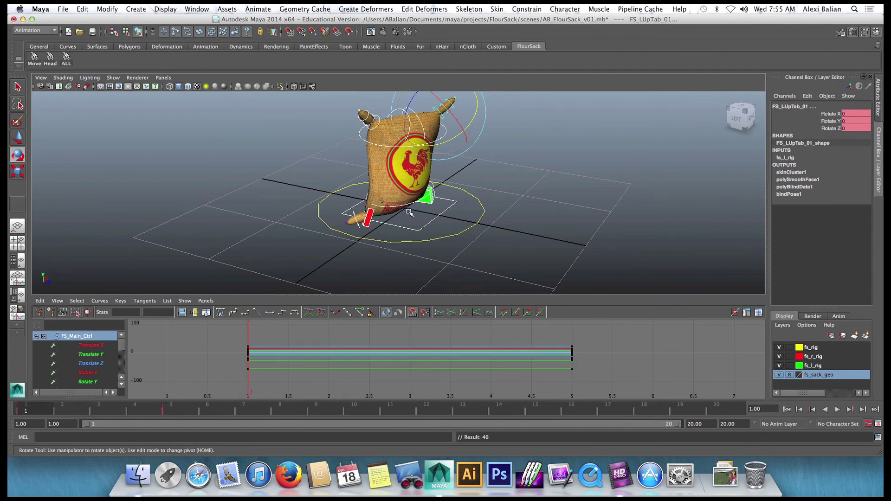
alt+drag(408, 213, 385, 203)
scroll(385, 203, down, 5)
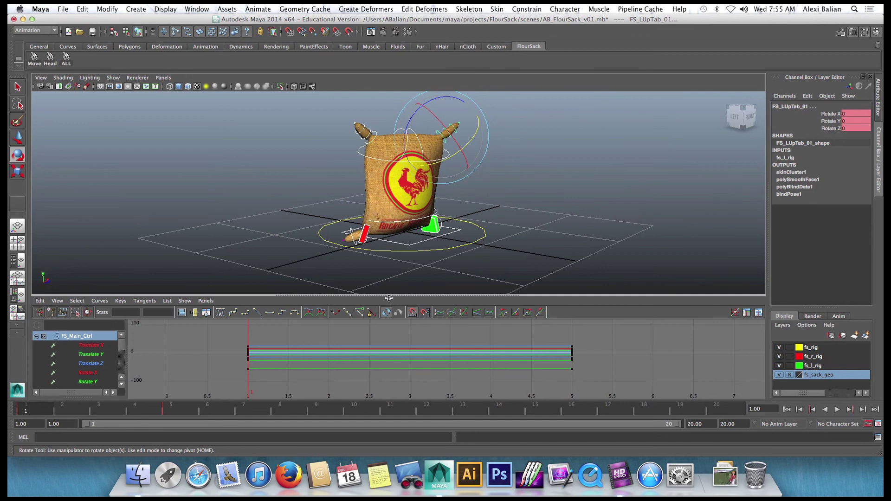
mouse_move(389, 296)
mouse_down()
mouse_move(388, 324)
mouse_move(387, 305)
mouse_up()
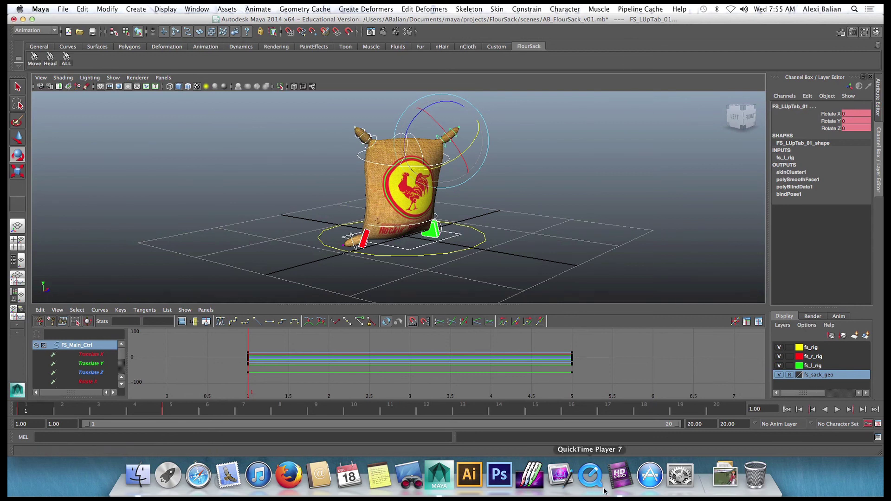
click(619, 482)
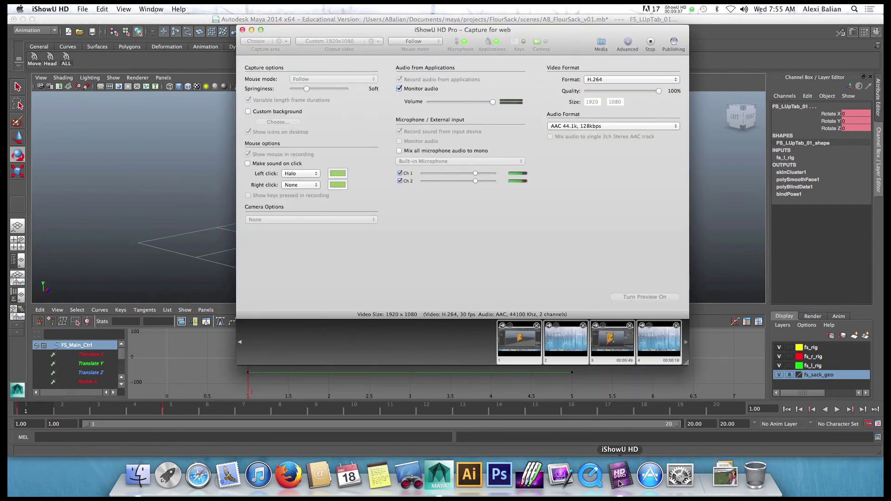